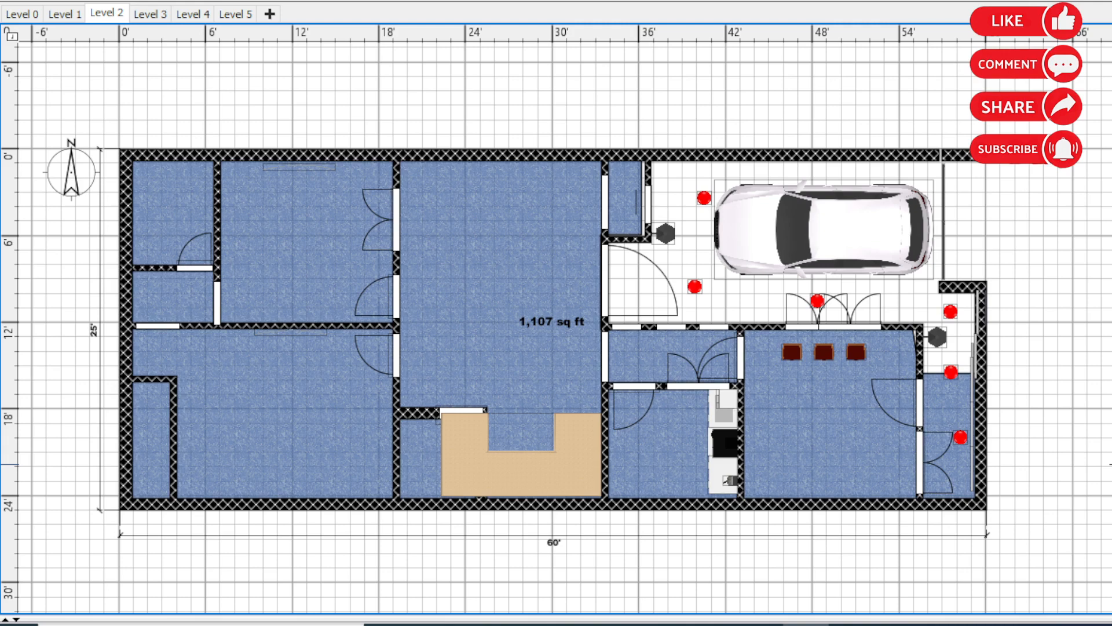
Step: On Level 0, try to move the area label away from the one it overlaps, and undo the accidental floor move
click(26, 18)
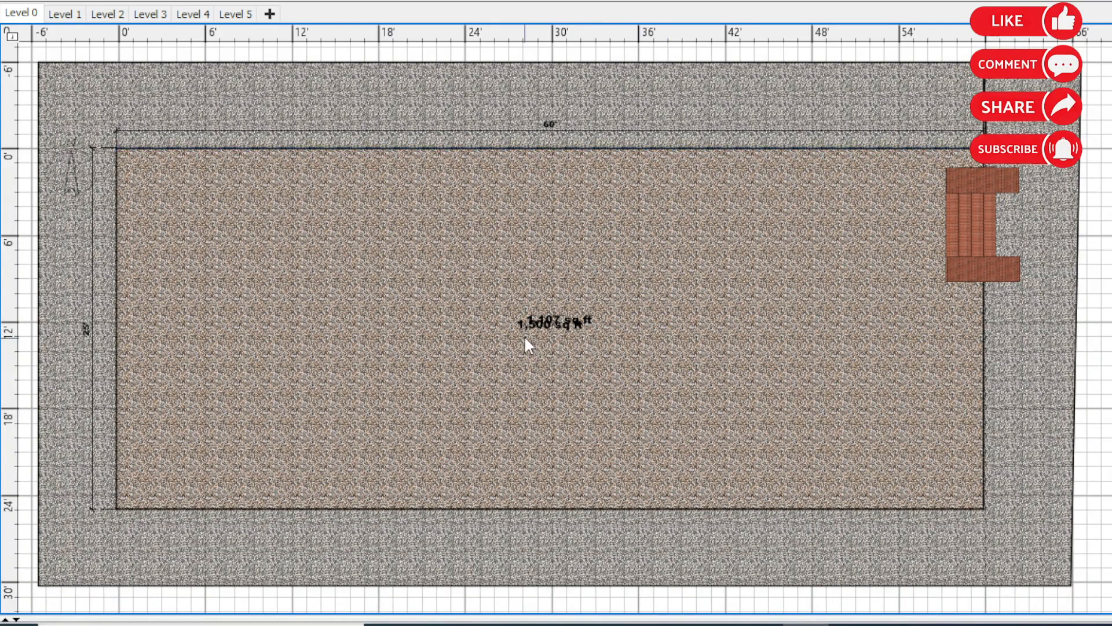
click(541, 322)
drag(544, 318, 714, 297)
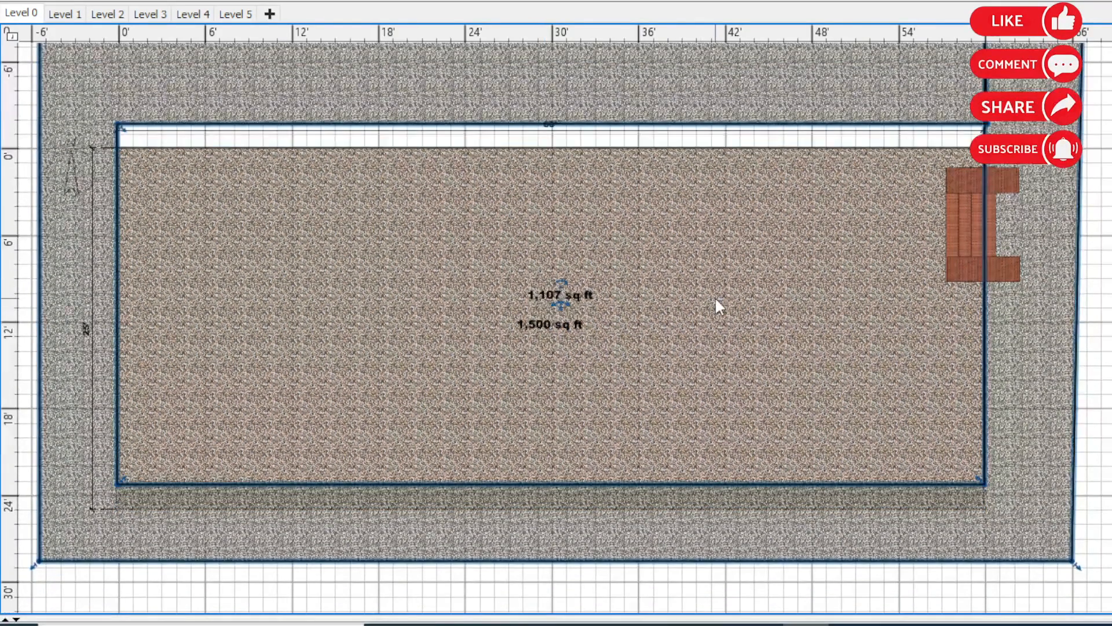
key(ctrl+z)
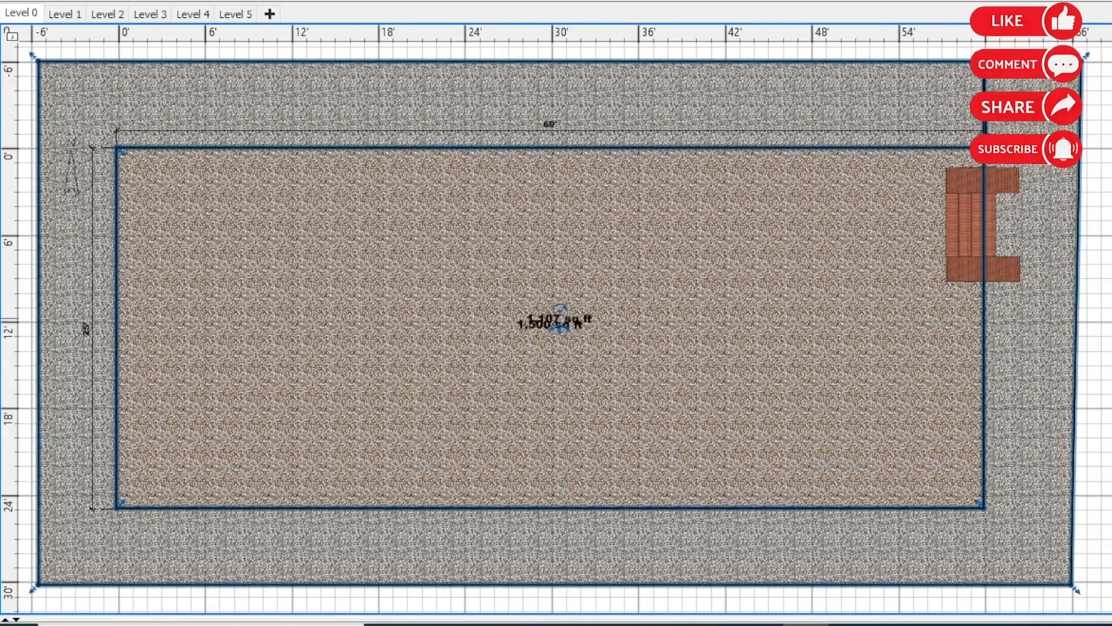
click(1100, 318)
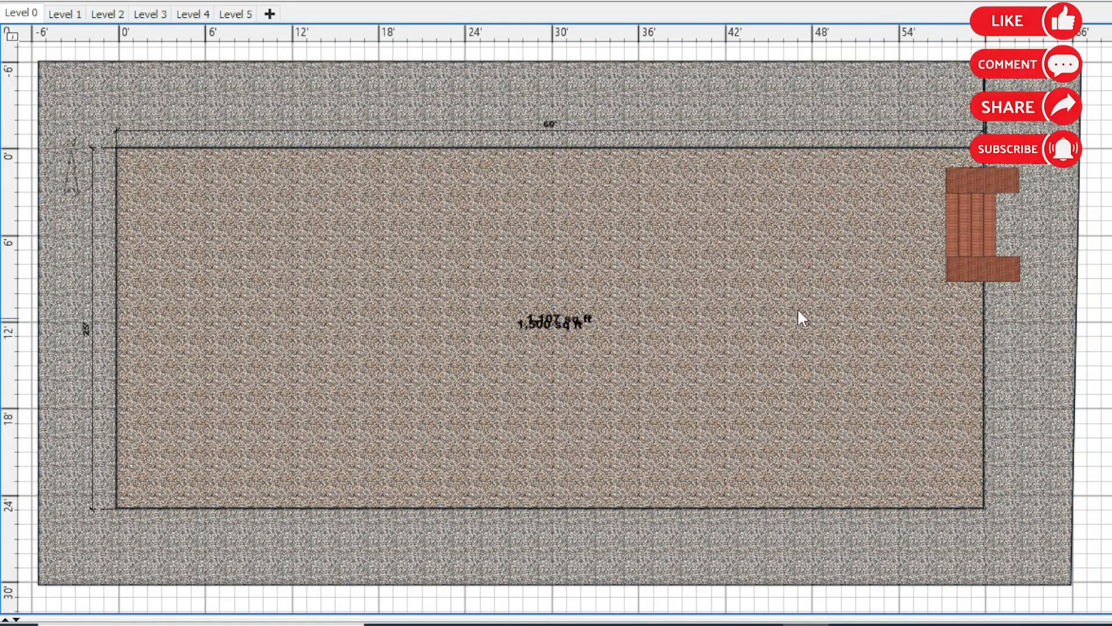
Step: On Level 1, dimension the upper edge of the car parking area, with the dimension line offset above the plot outline
click(63, 14)
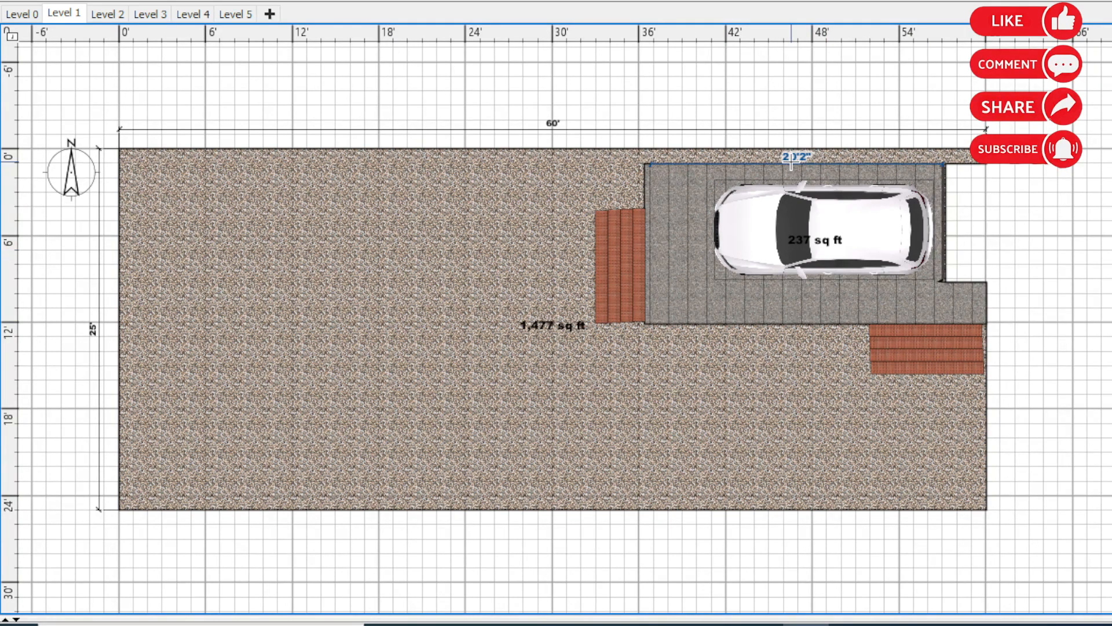
double_click(791, 165)
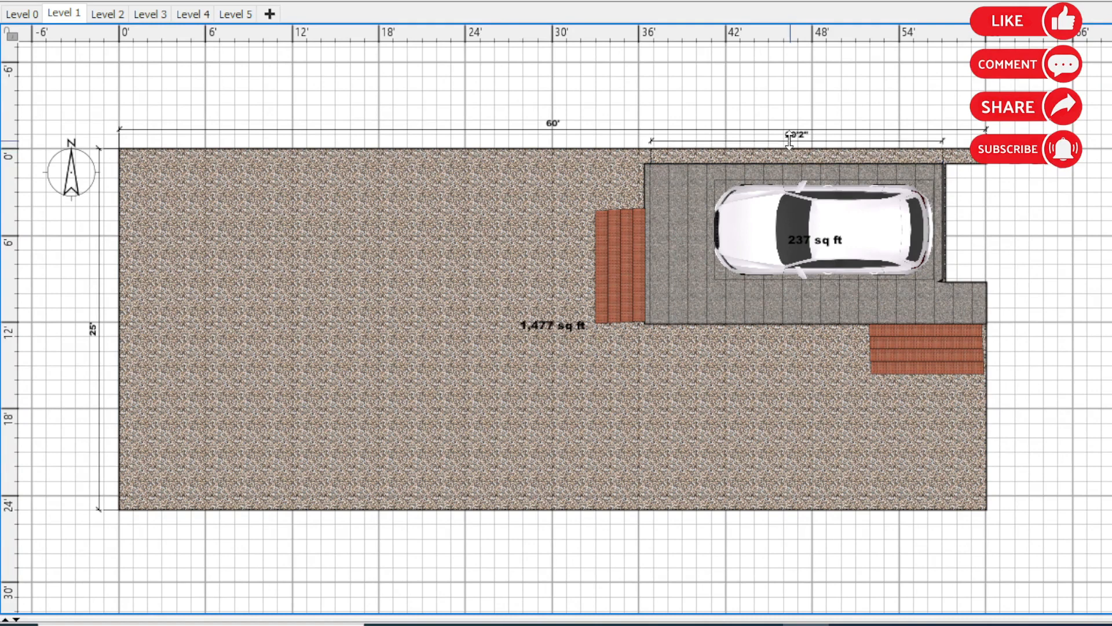
key(Escape)
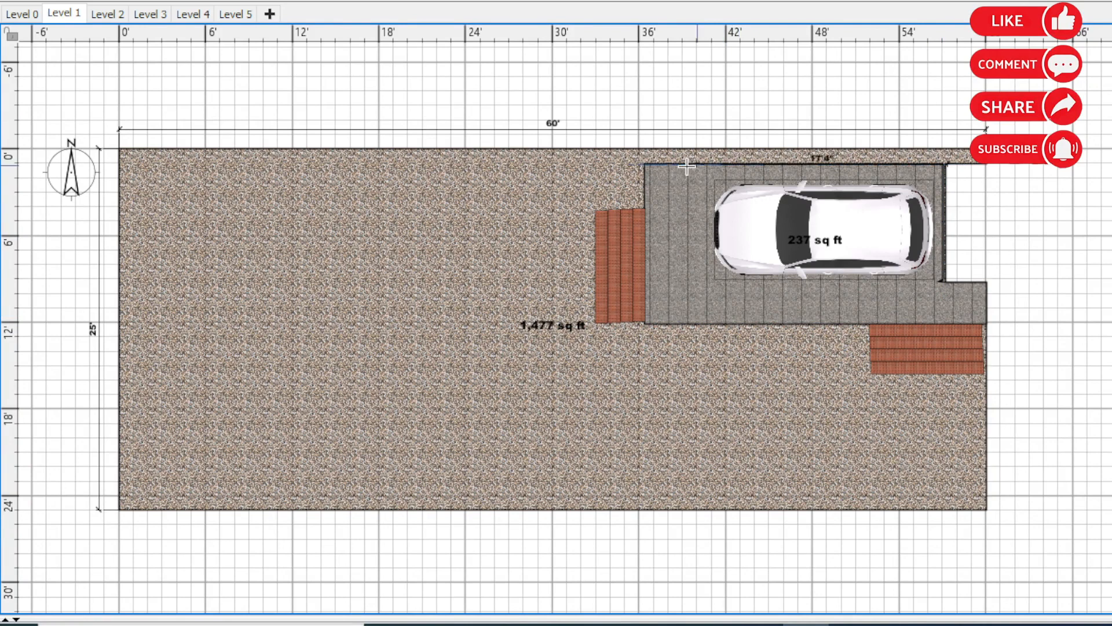
double_click(643, 164)
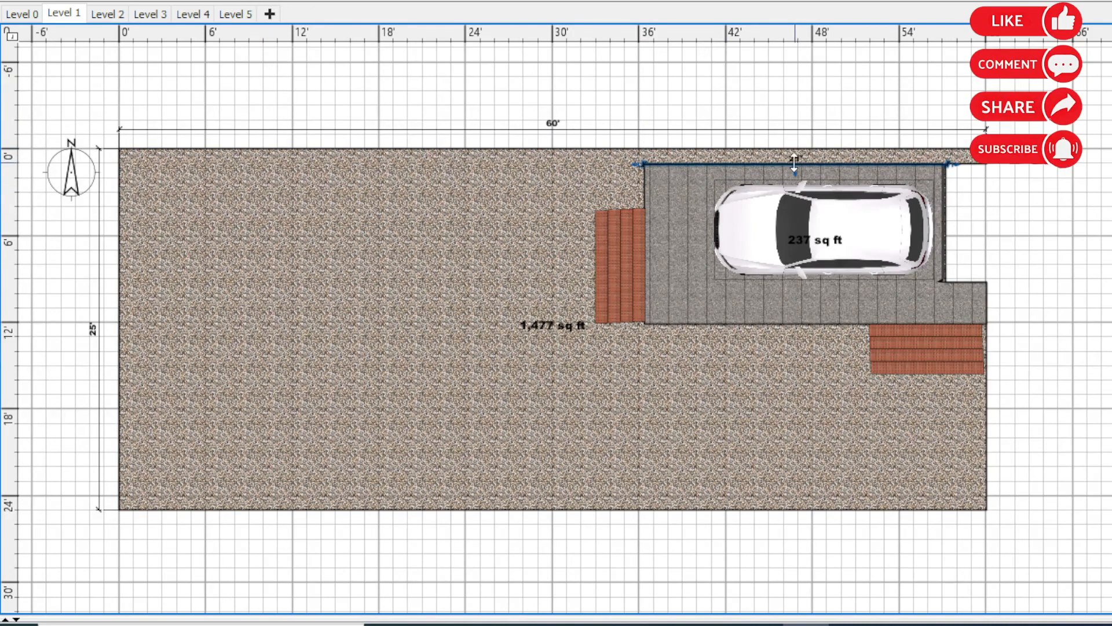
drag(794, 162, 794, 134)
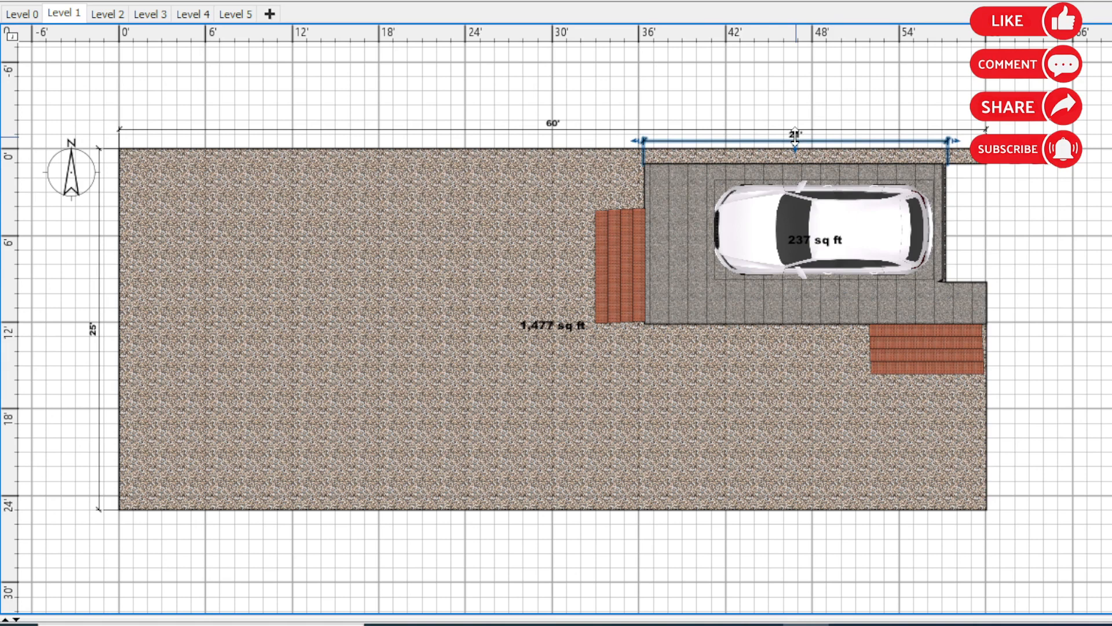
click(809, 101)
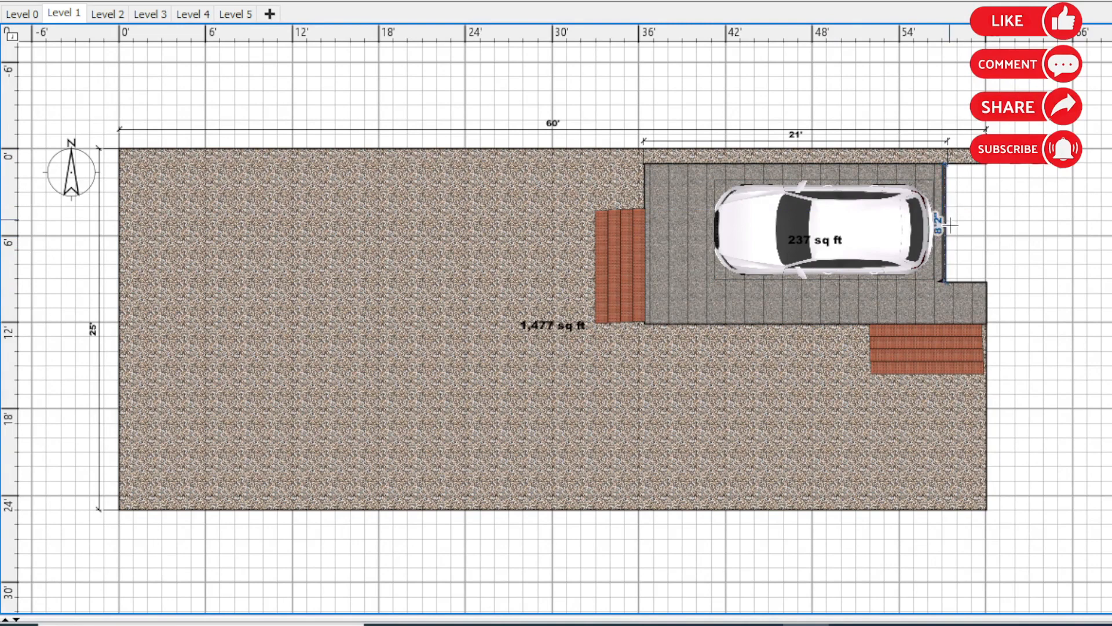
Step: Dimension both halves of the parking area's gate side, and its opposite edge beside the brick steps
double_click(945, 201)
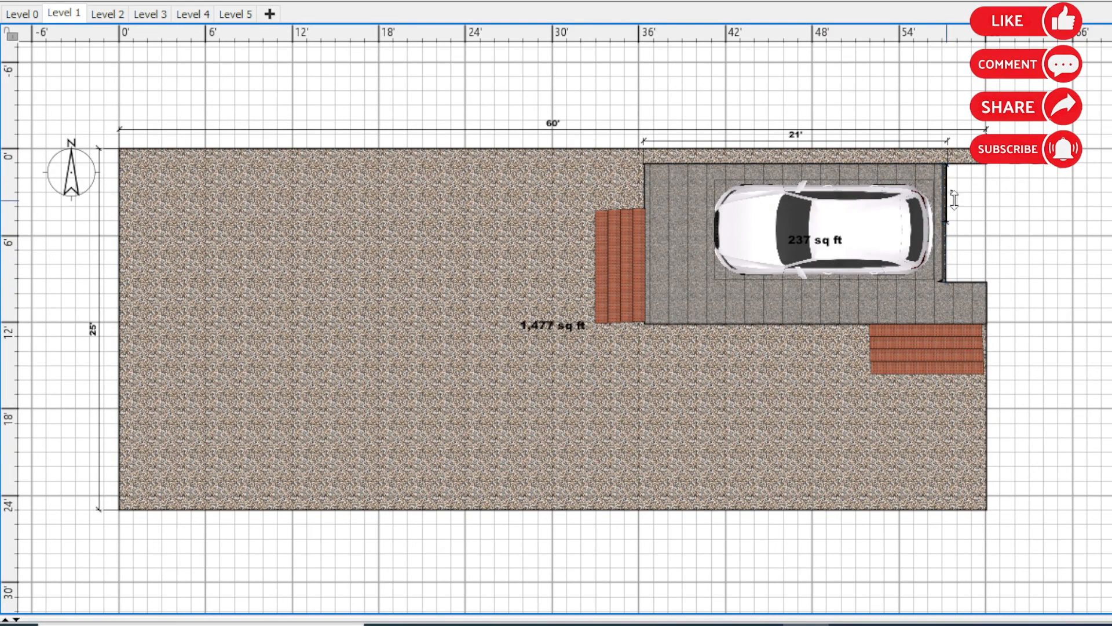
click(958, 201)
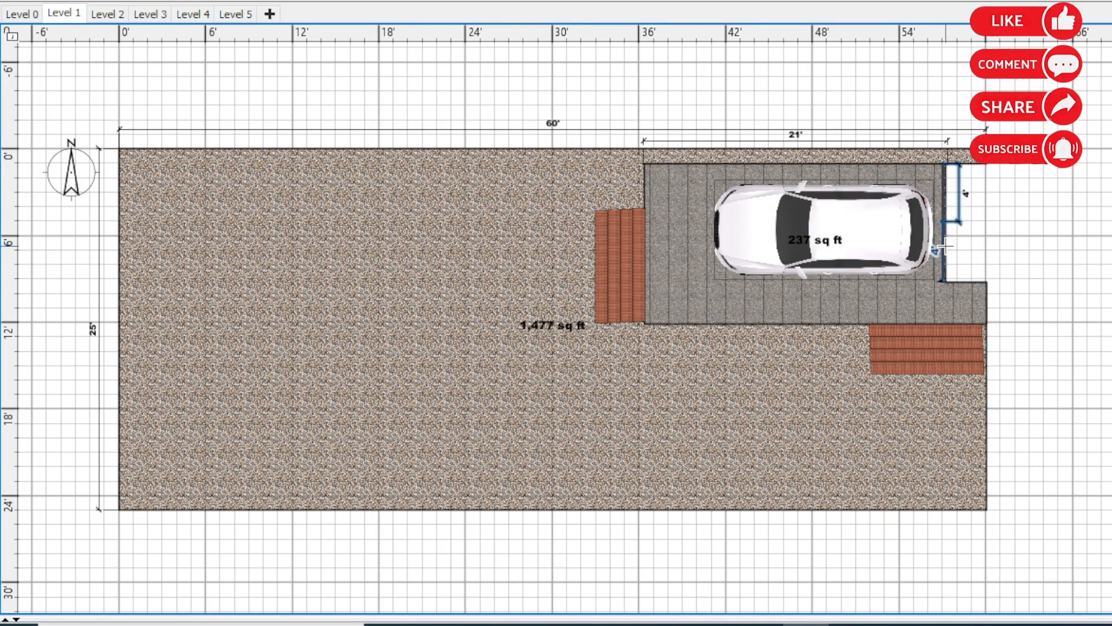
double_click(944, 246)
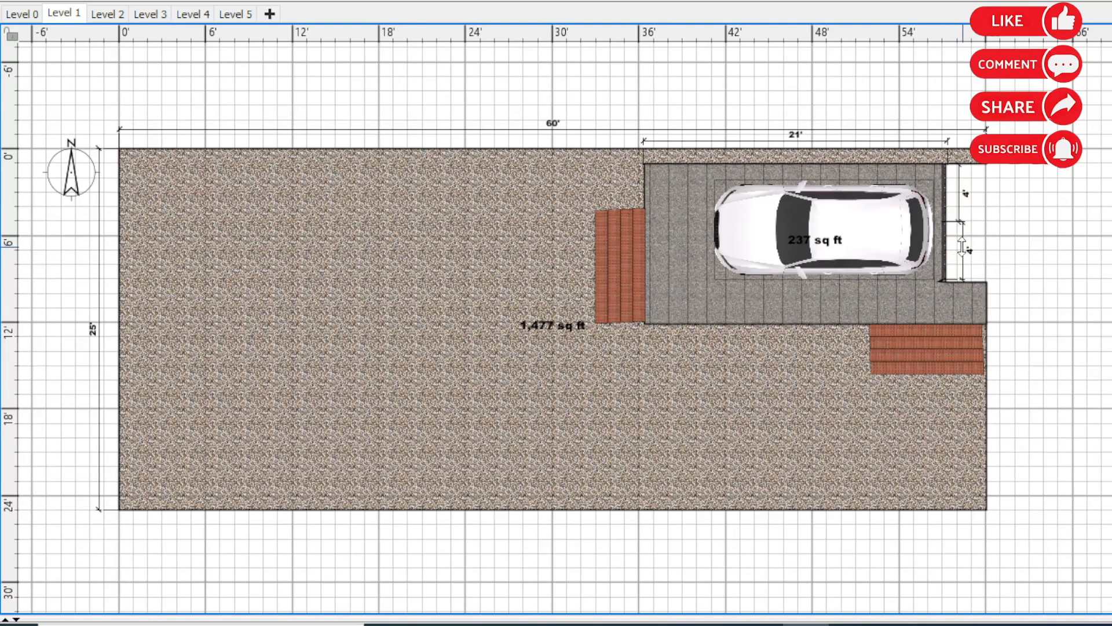
click(959, 252)
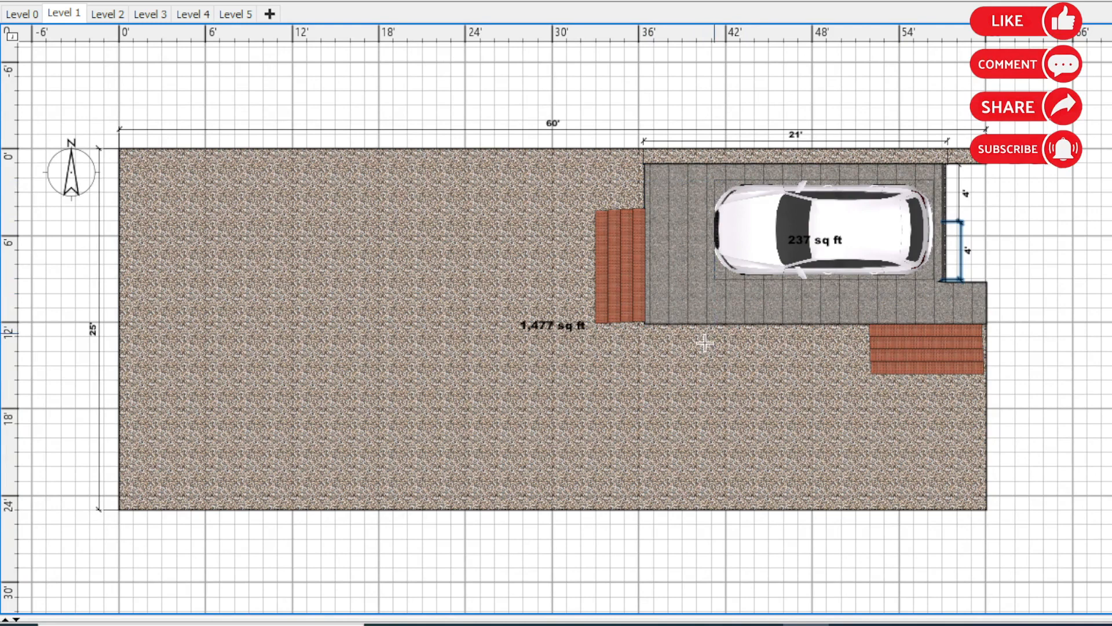
click(645, 324)
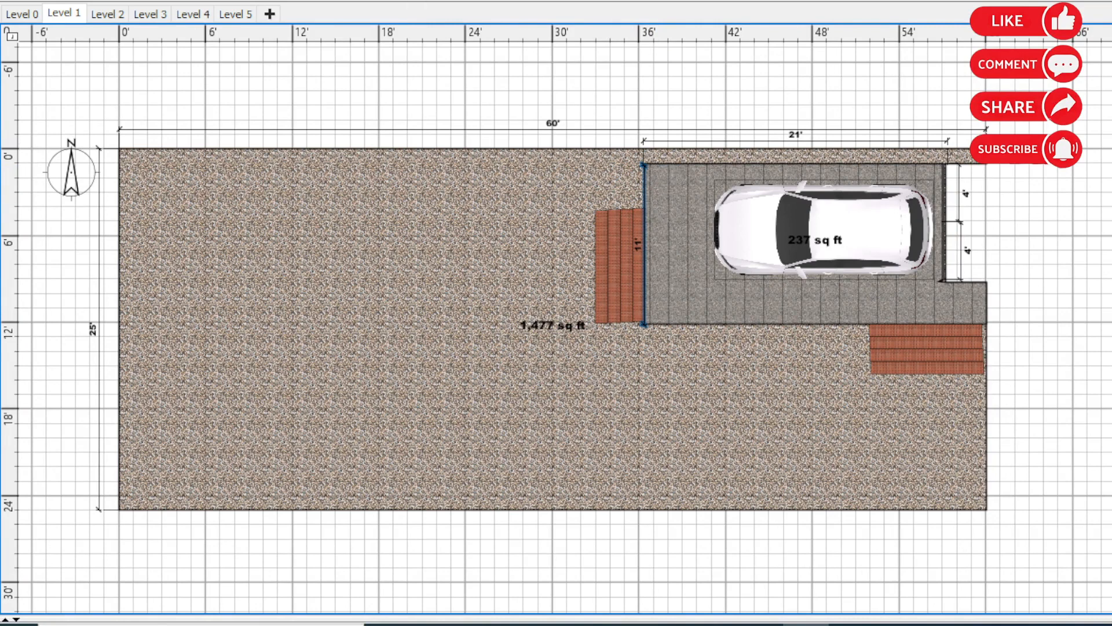
click(250, 2)
Step: On Level 2, dimension the length and width of the large southwest bedroom along its inner walls
click(107, 20)
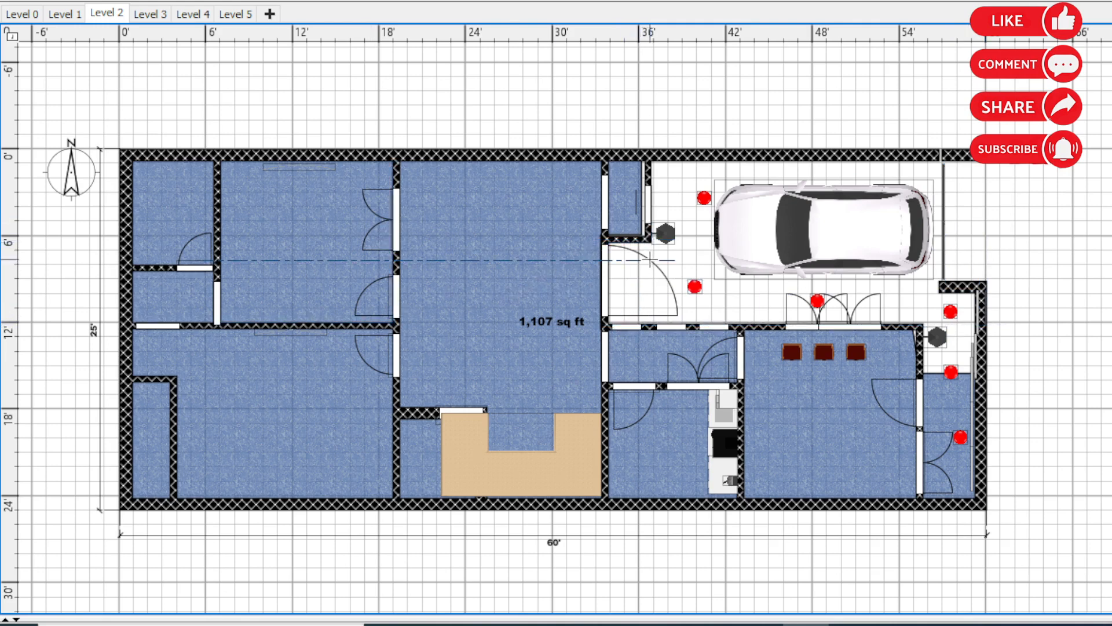
double_click(655, 323)
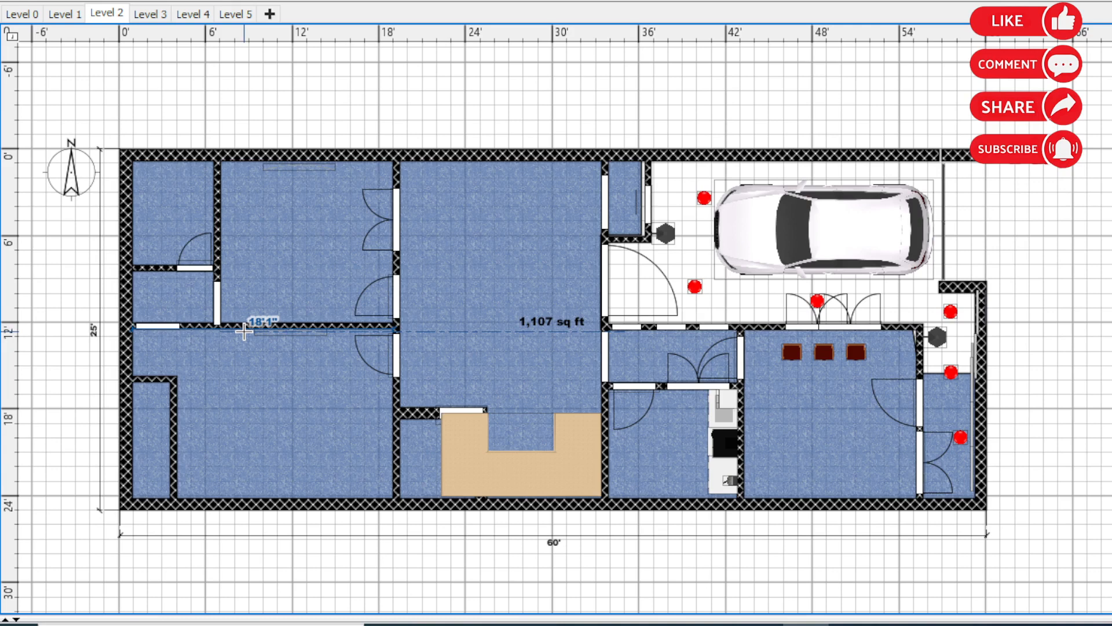
double_click(243, 334)
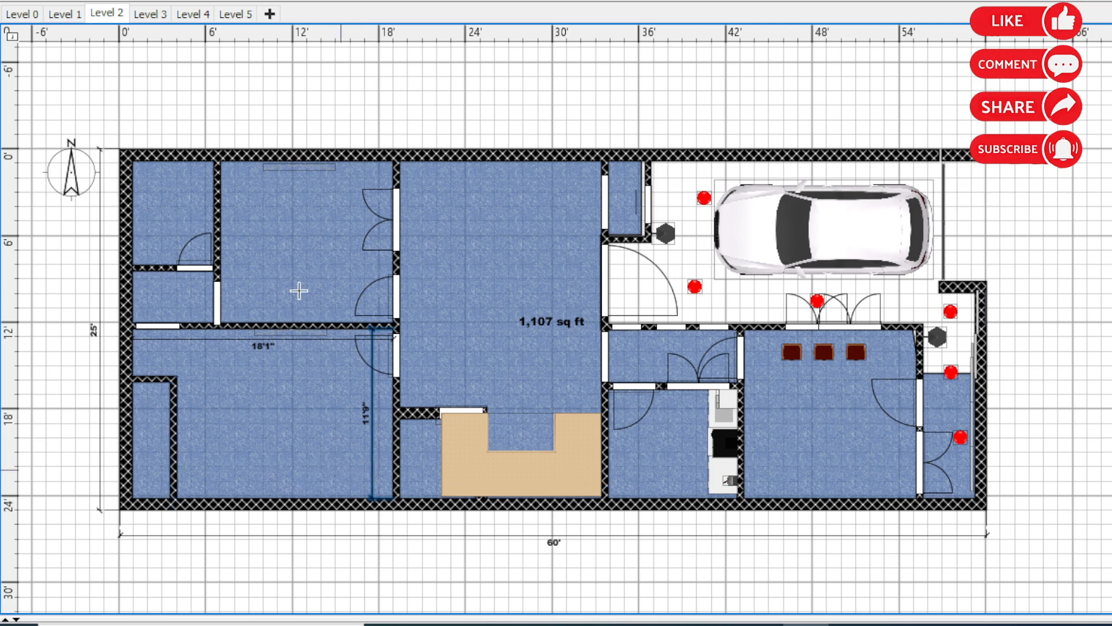
Step: Dimension the length and width of the room directly north of the large bedroom, offsetting both lines inside the room
click(289, 323)
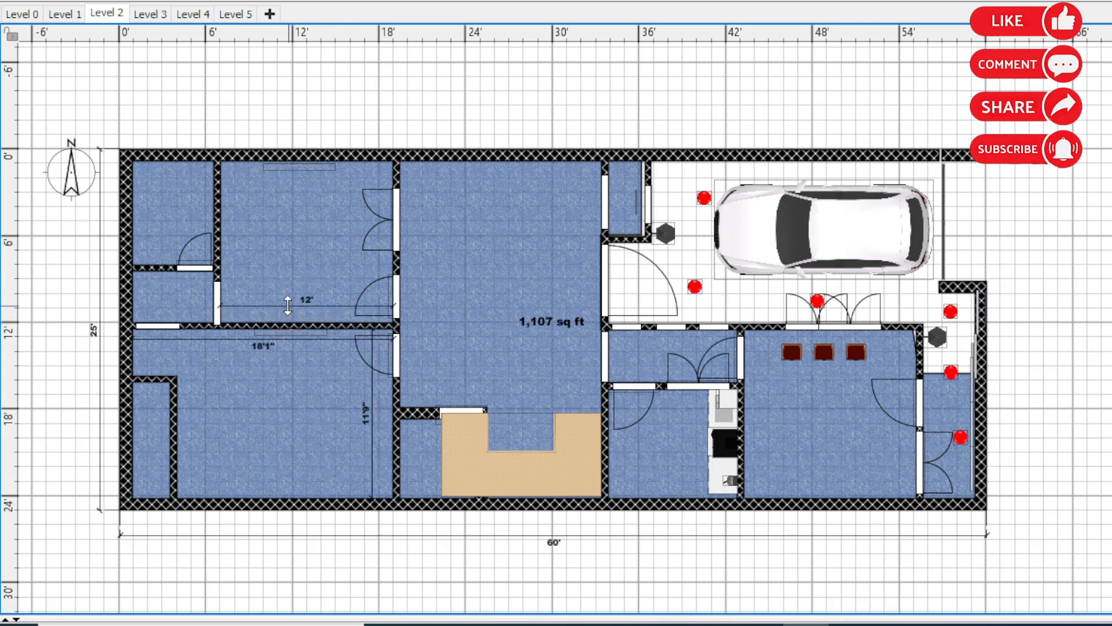
click(289, 306)
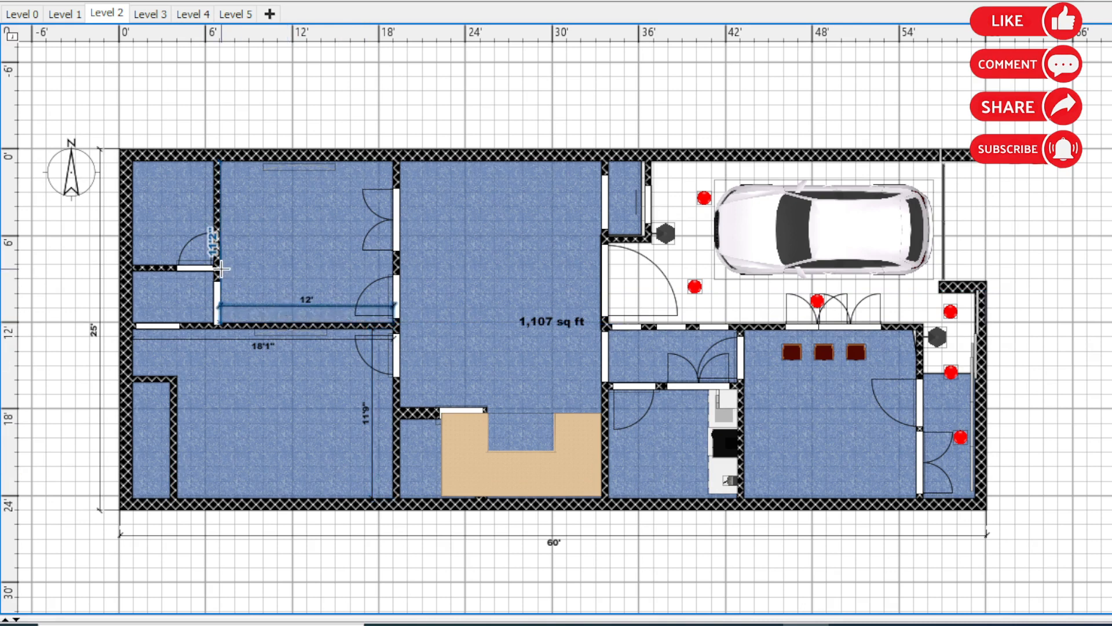
click(234, 269)
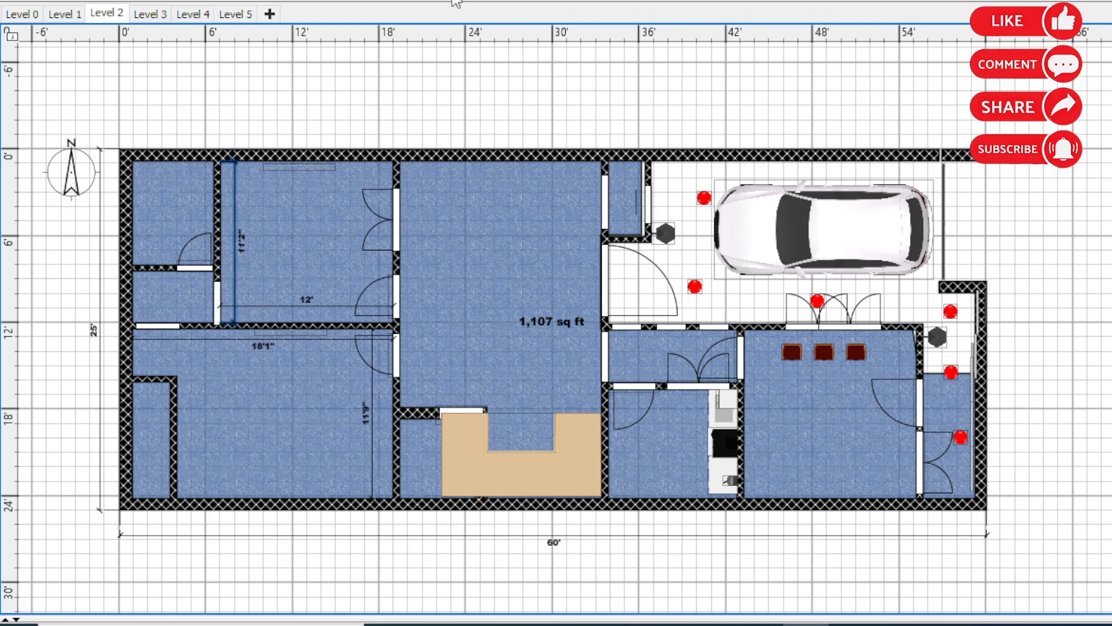
click(238, 419)
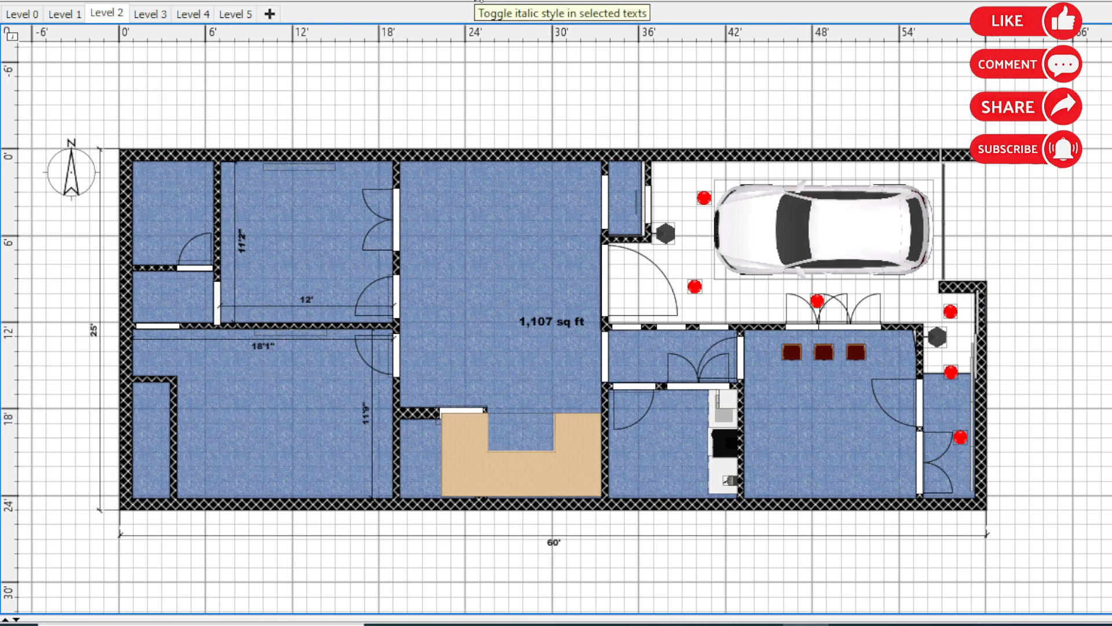
Step: Add the centred text label "MASTER BED ROOM" in the middle of the large southwest bedroom
click(388, 2)
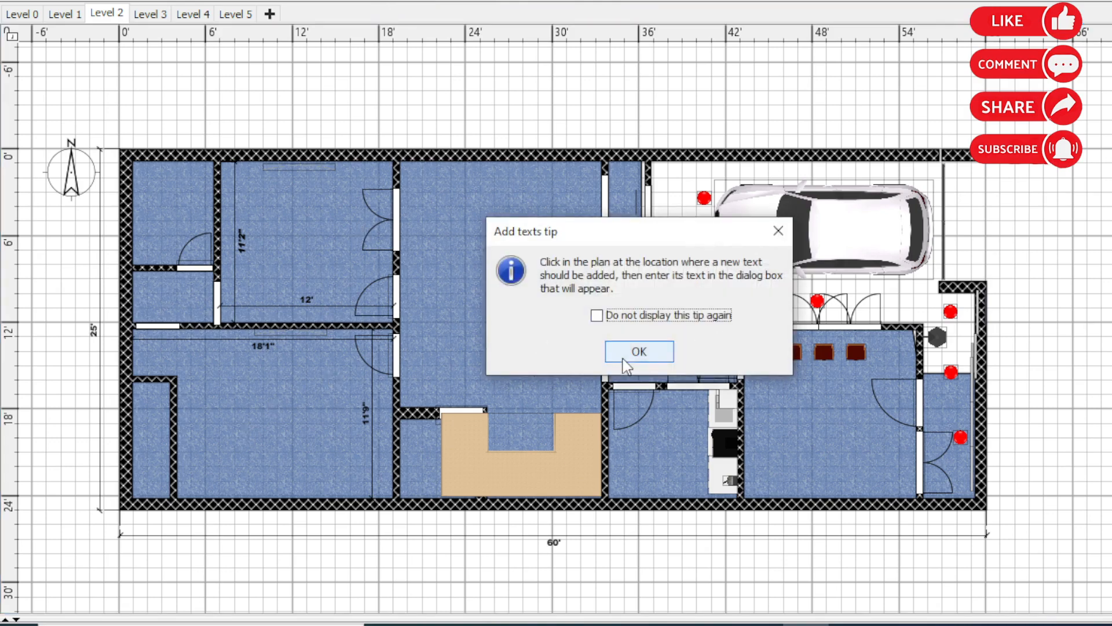
click(623, 360)
click(259, 429)
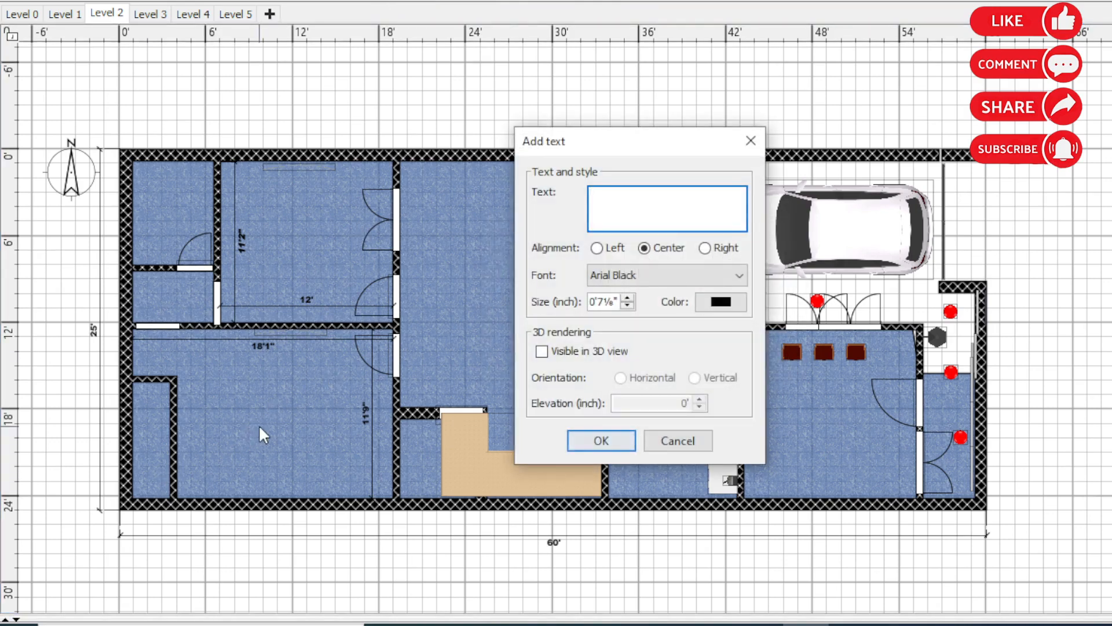
text(mas)
key(BackSpace)
key(BackSpace)
key(BackSpace)
key(BackSpace)
text(MASTER BED ROOM)
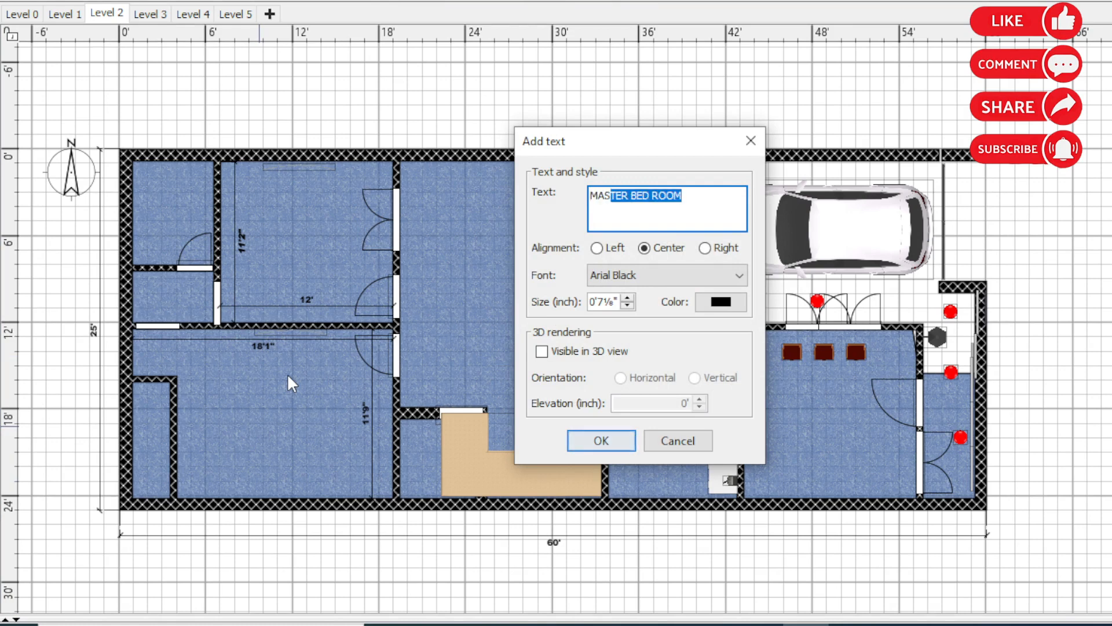
key(End)
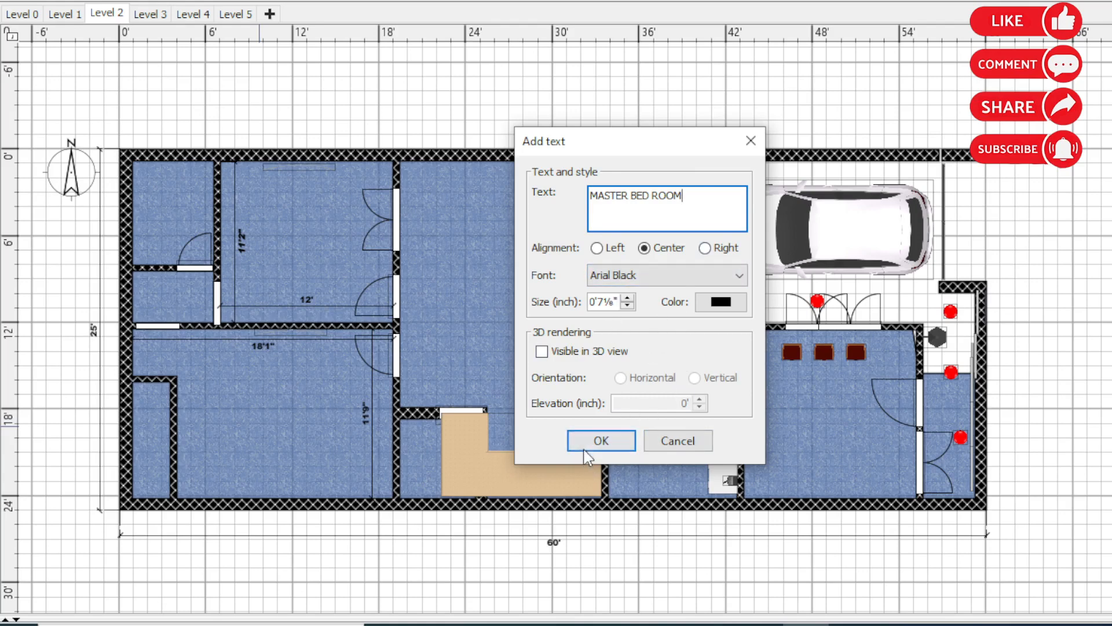
click(601, 442)
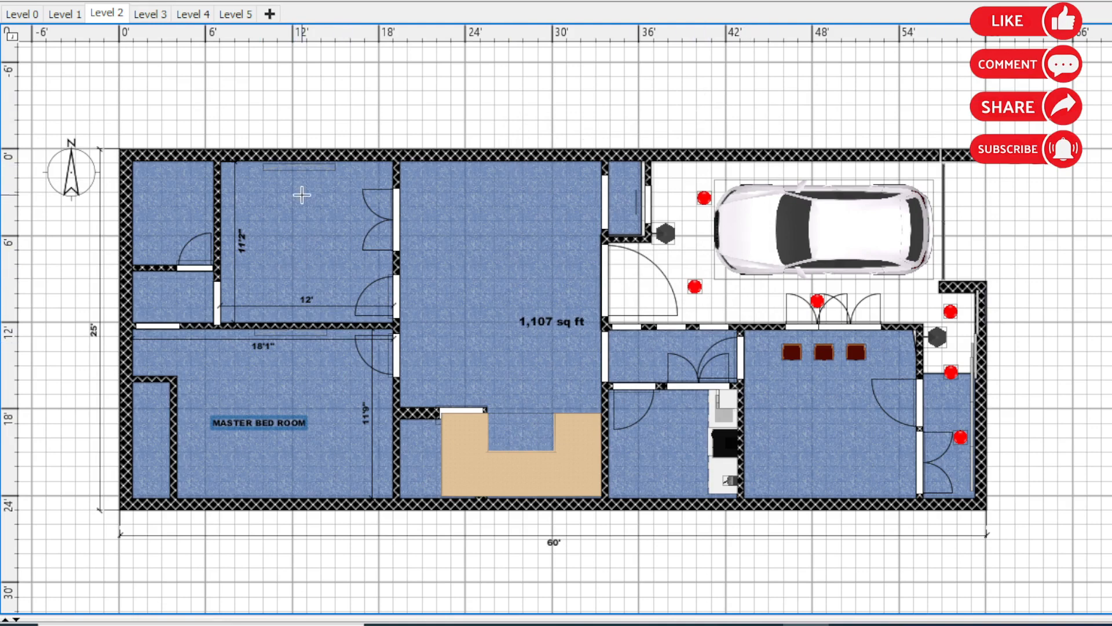
Step: Add the text label "SECOND ROOM" in the room north of the master bedroom
click(281, 242)
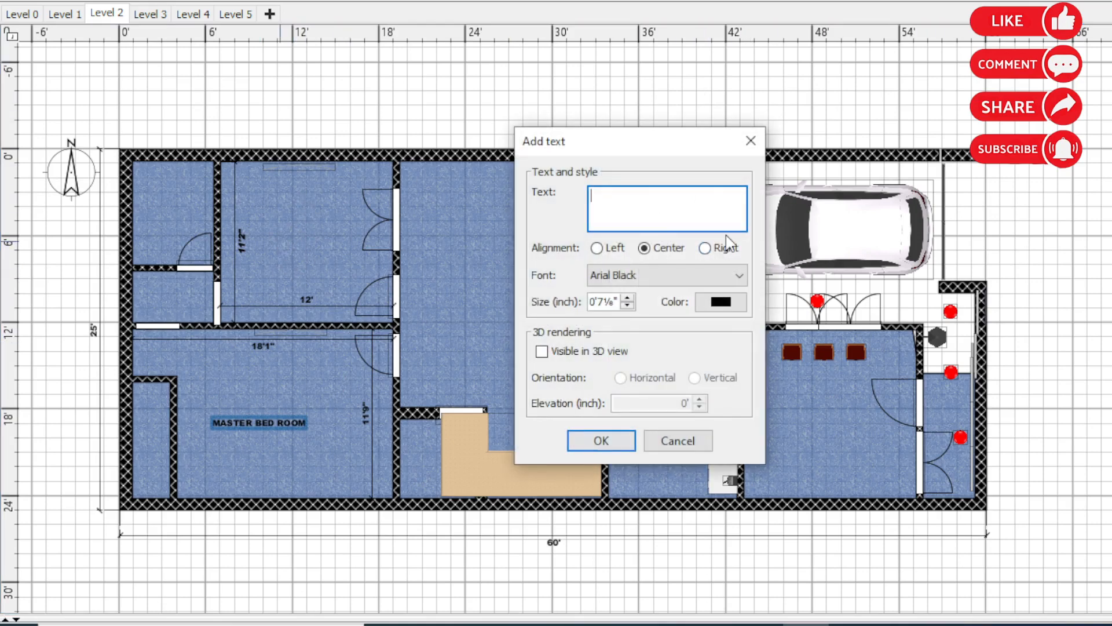
text(SECOND ROOM)
click(600, 441)
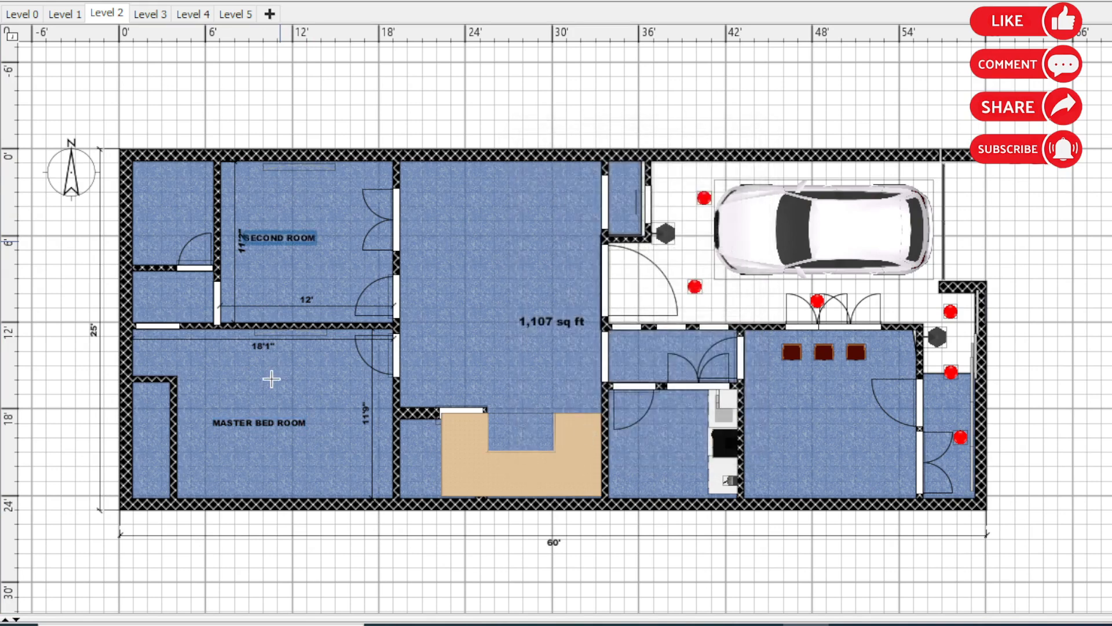
Step: Add the text label "LET/ BATH" in the small room at the northwest corner of the plan
click(164, 219)
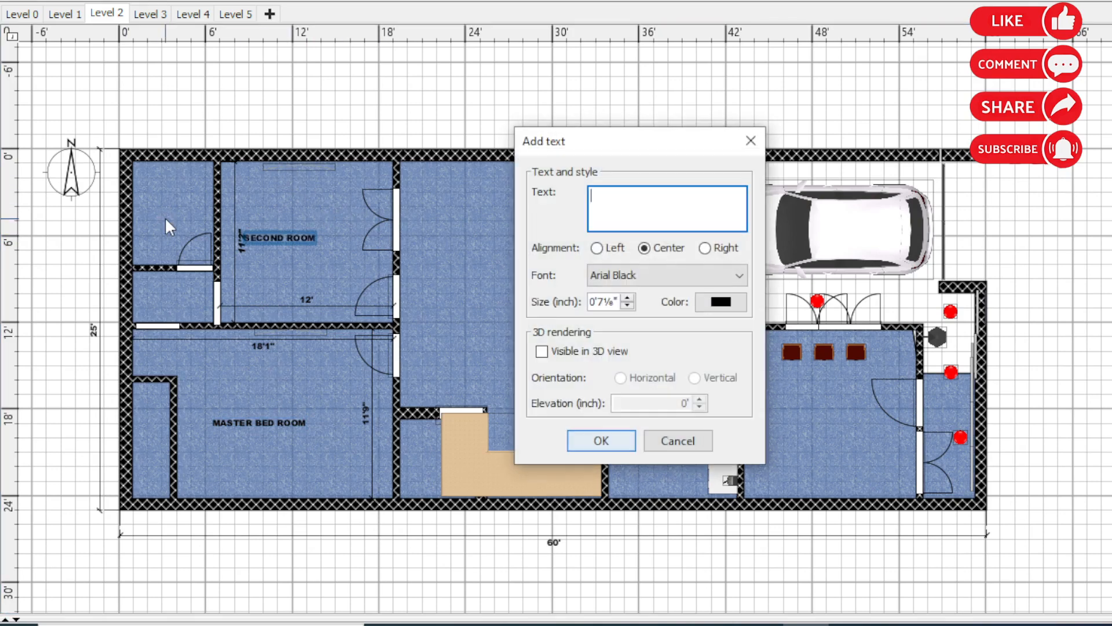
text(LET)
key(Right)
key(Return)
text(\)
key(BackSpace)
key(BackSpace)
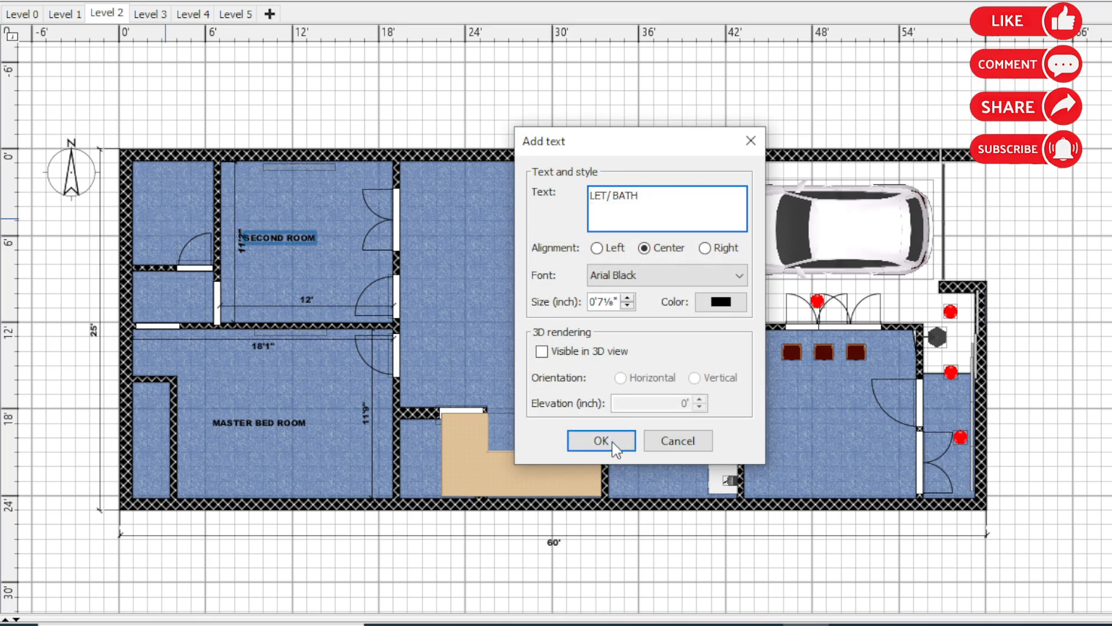
click(613, 443)
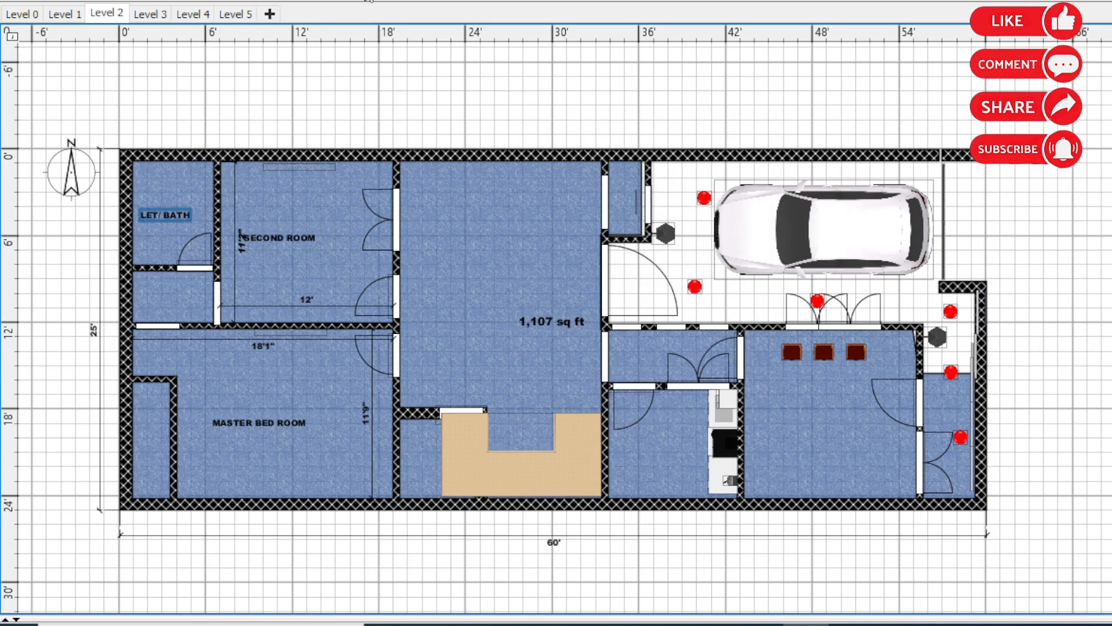
Step: Dimension the length and width of the "LET/ BATH" room, offsetting both lines inside the room
click(217, 200)
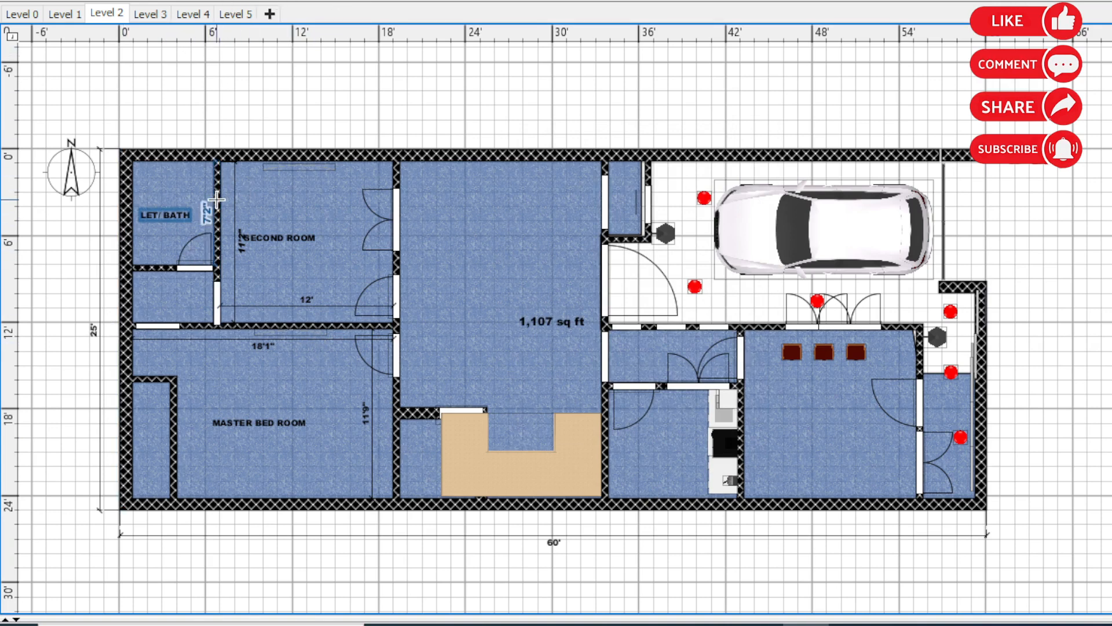
double_click(216, 200)
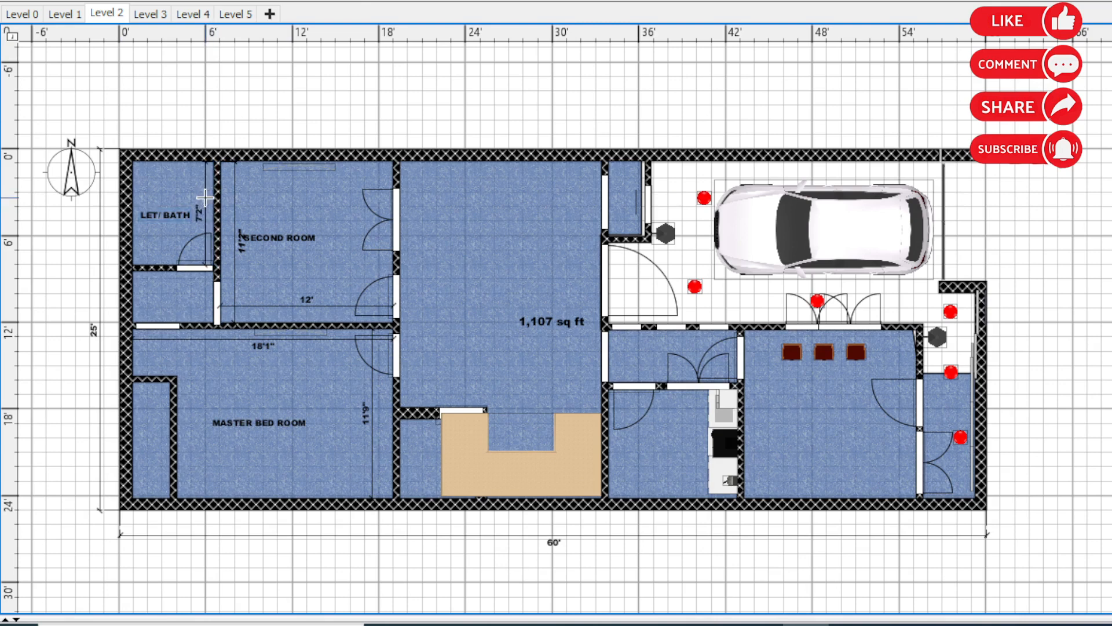
click(205, 198)
double_click(162, 265)
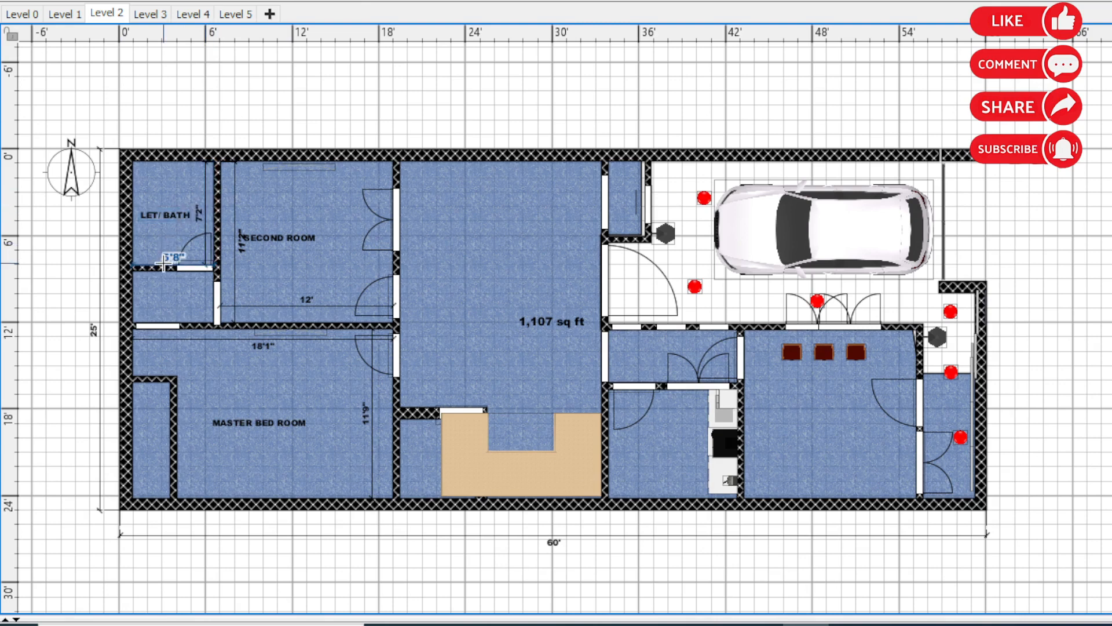
click(160, 255)
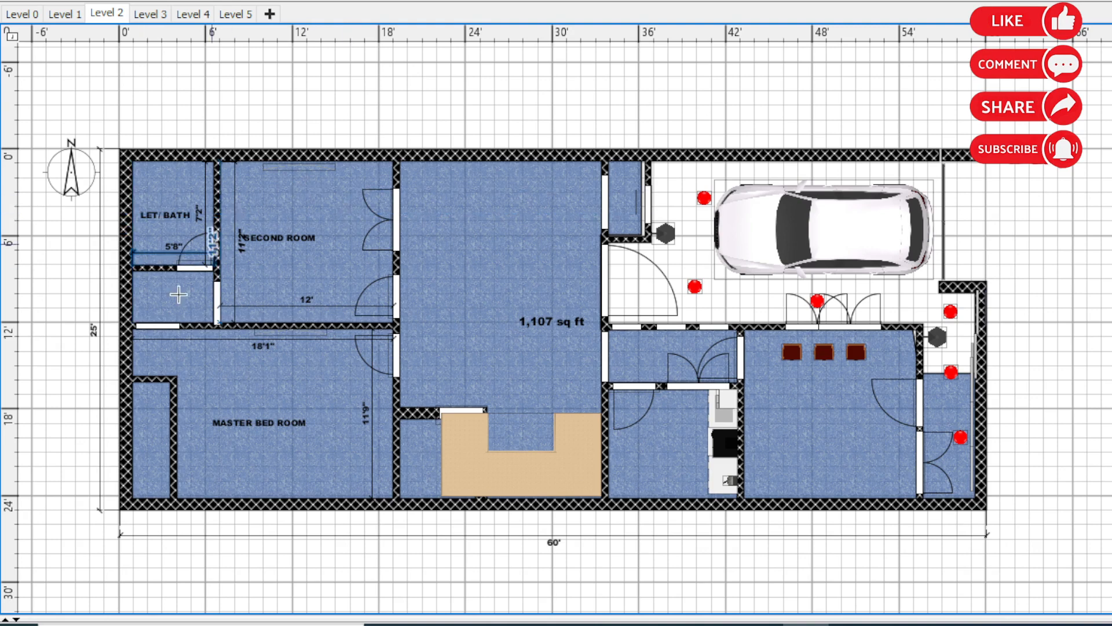
Step: Dimension the width and length of the small space directly south of the "LET/ BATH" room, with both lines inside it
double_click(194, 323)
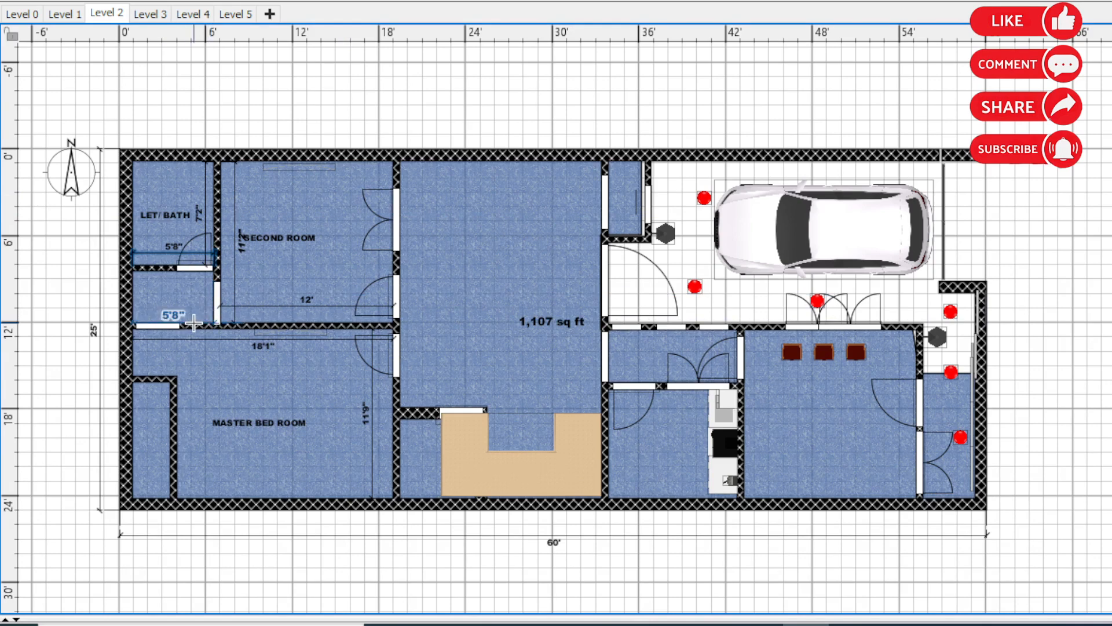
click(194, 315)
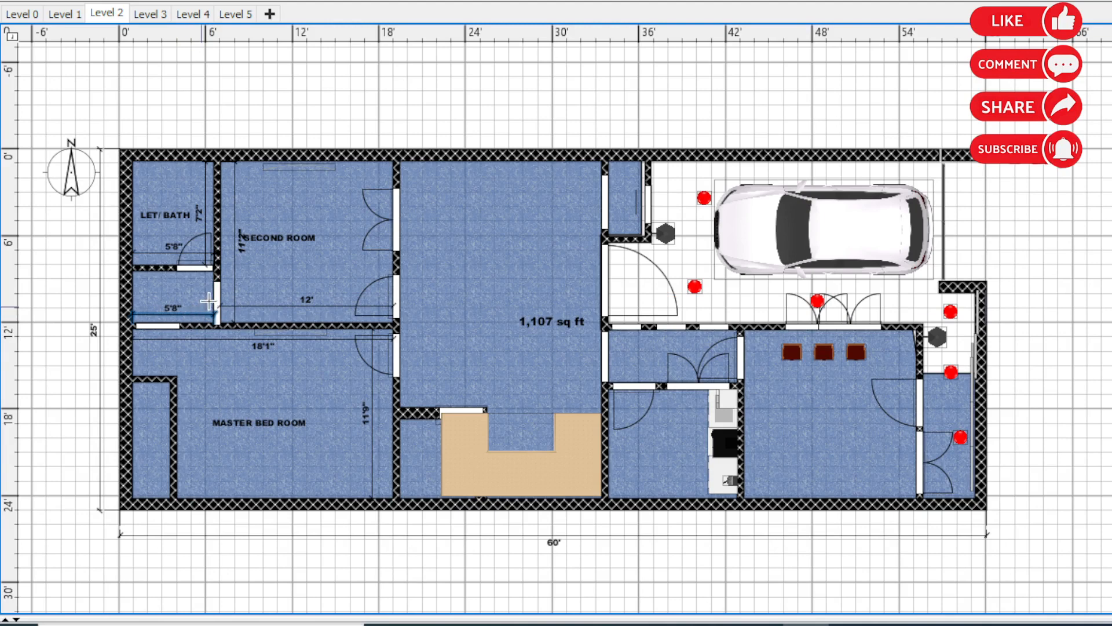
double_click(211, 301)
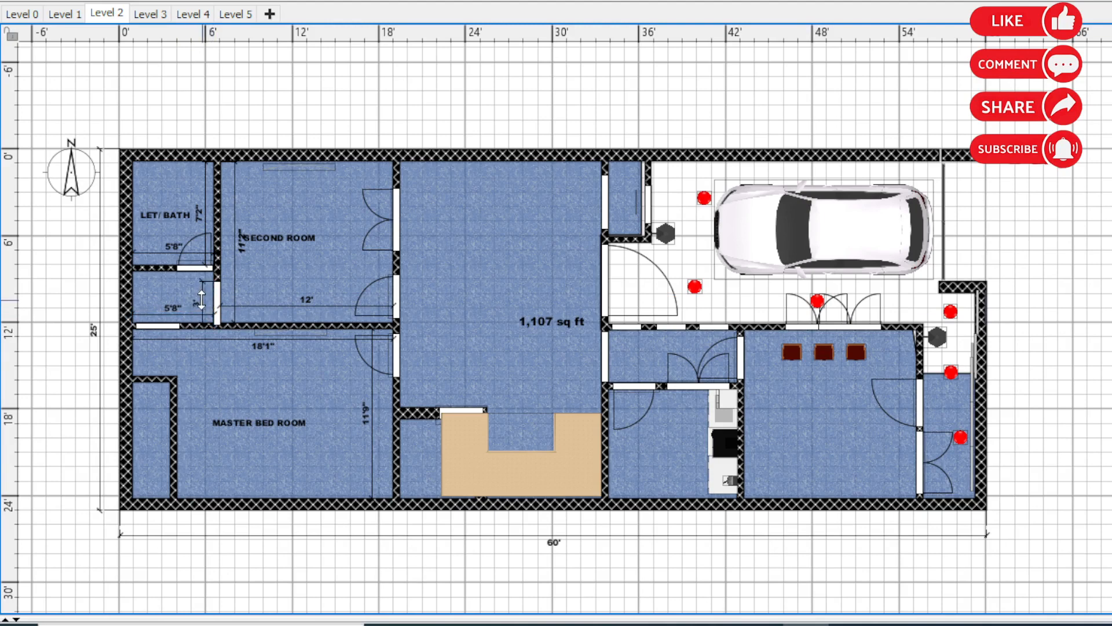
key(Escape)
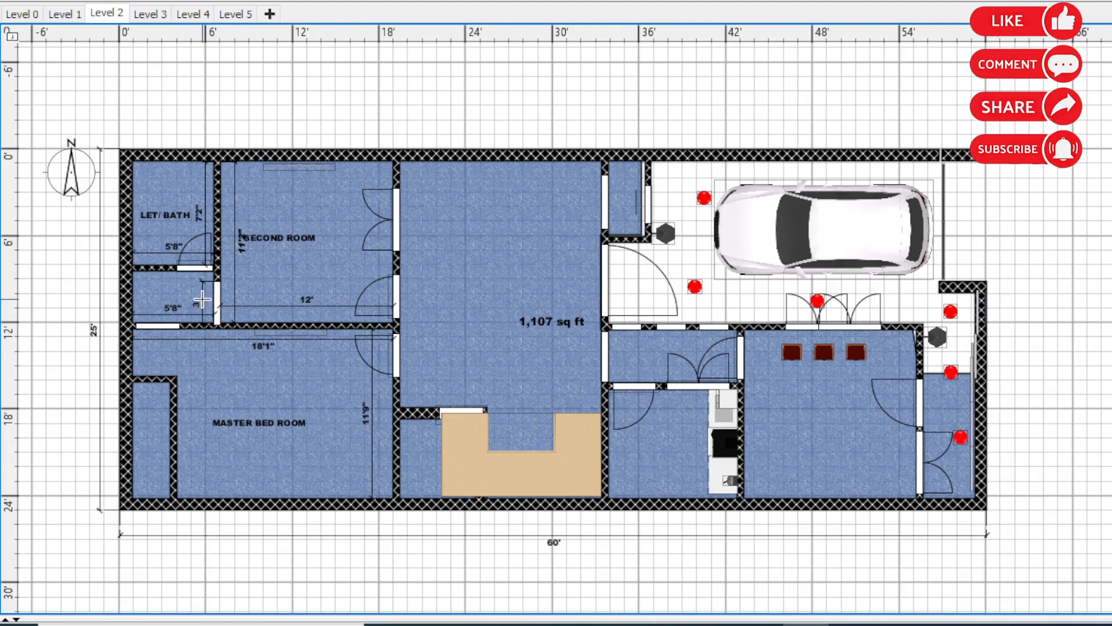
click(130, 295)
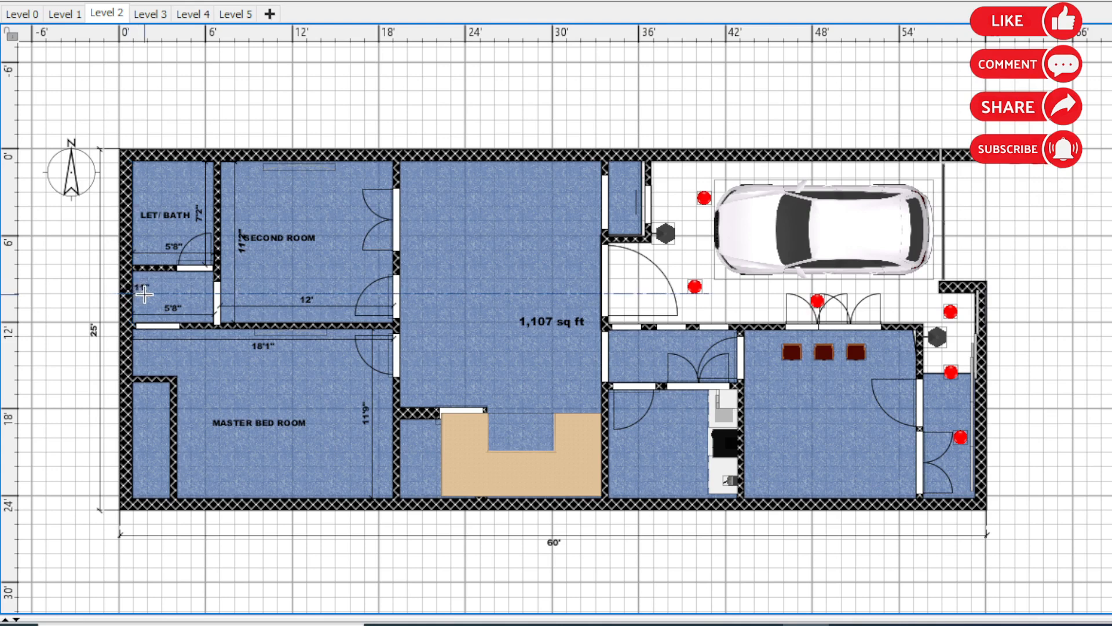
key(Escape)
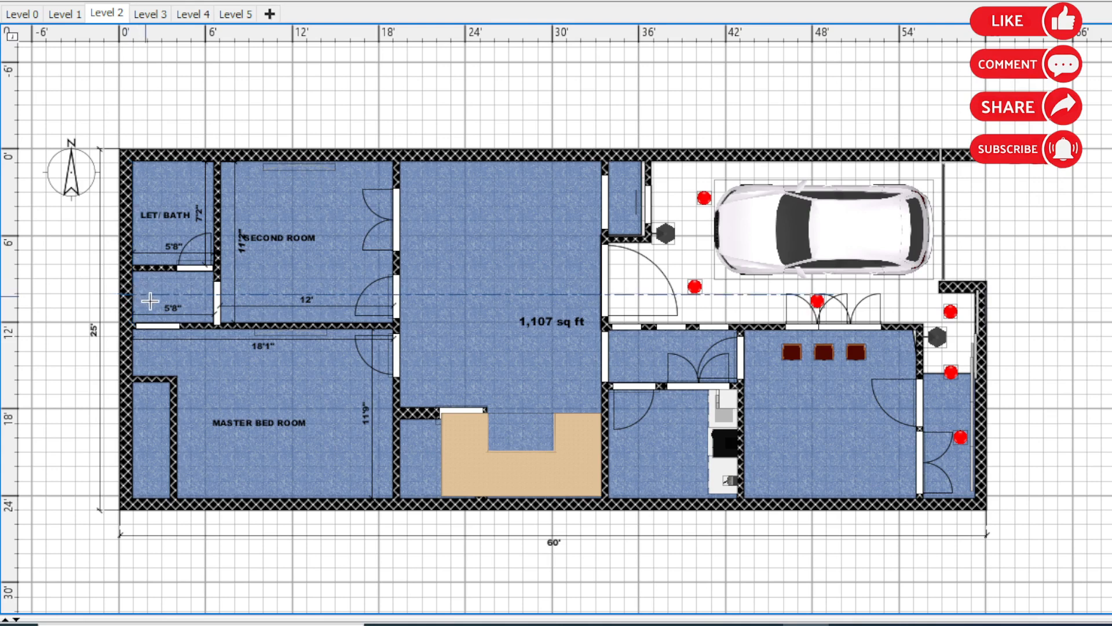
click(198, 323)
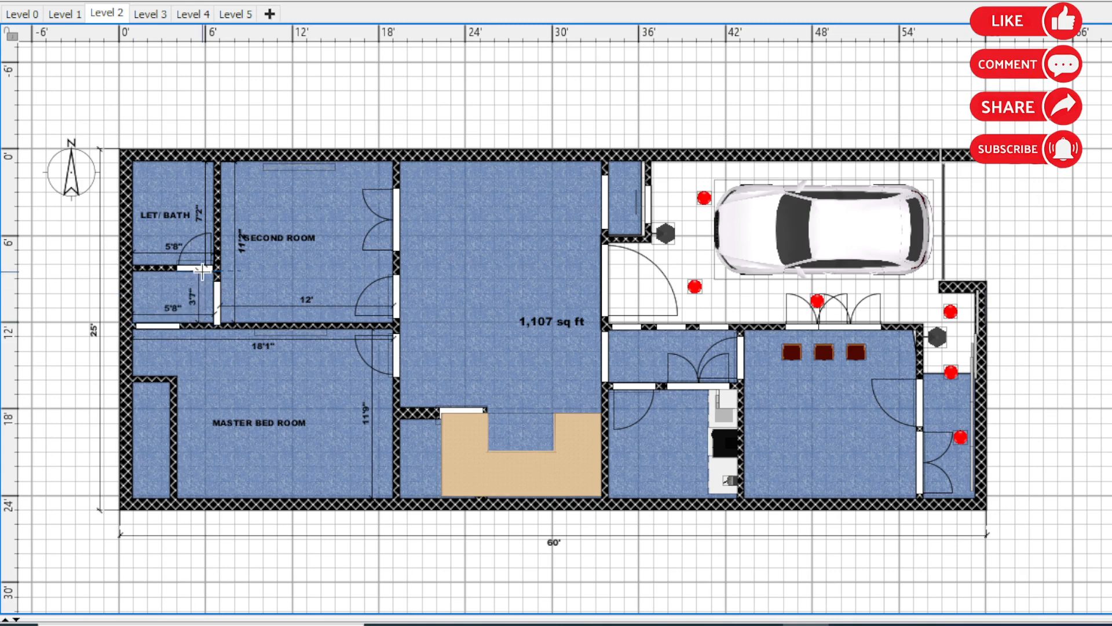
double_click(202, 270)
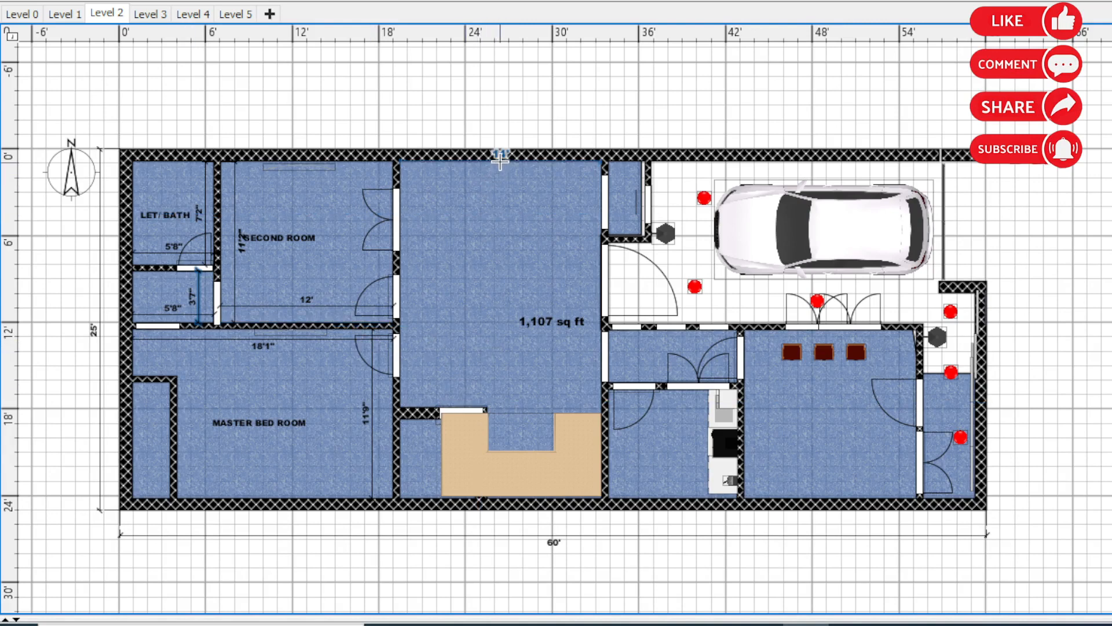
Step: Dimension the width and length of the large central hall, offsetting the lines inward from its north and west walls
drag(499, 160, 500, 182)
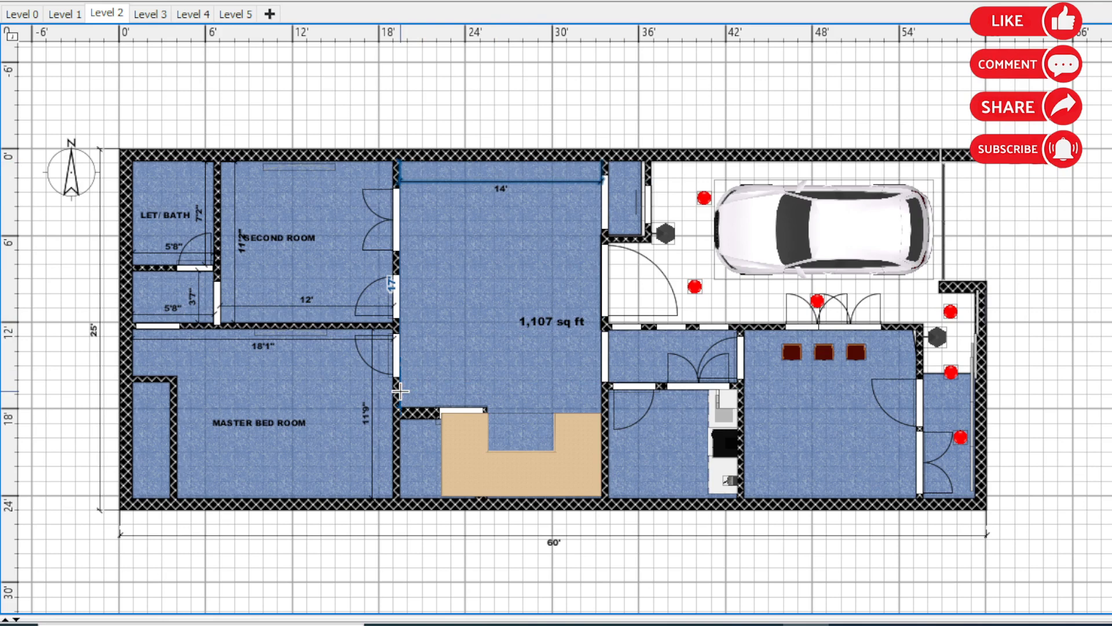
drag(400, 392, 416, 391)
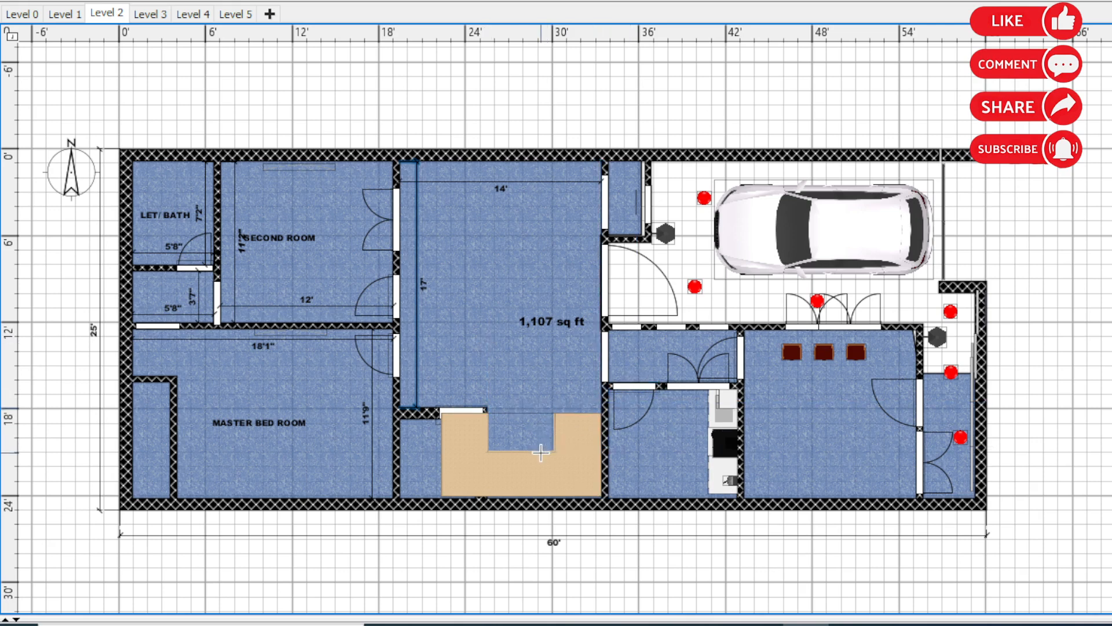
click(528, 155)
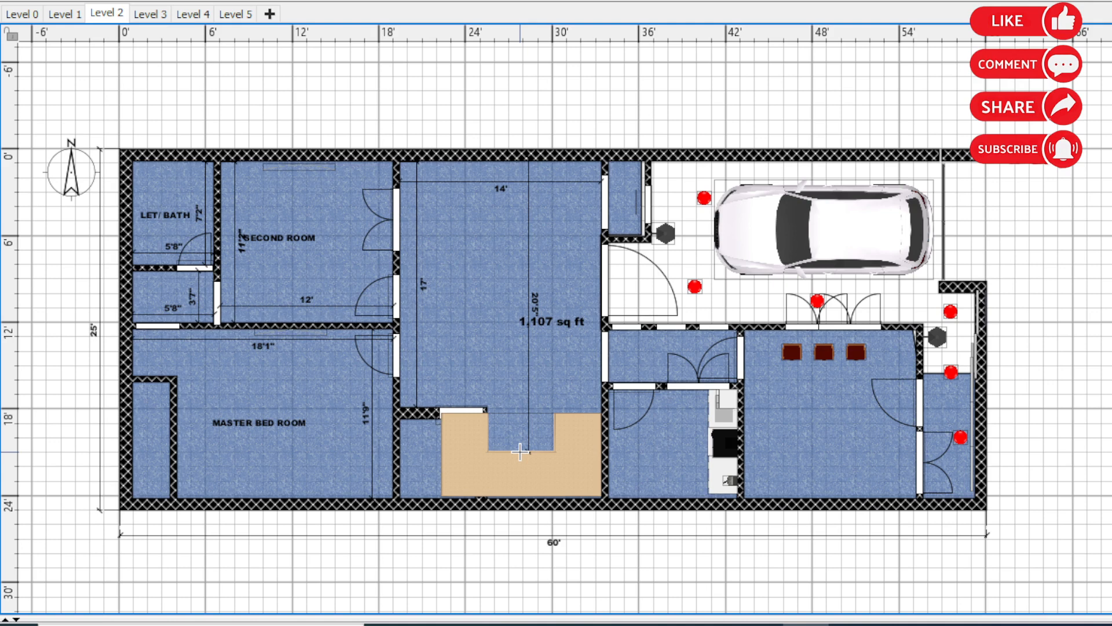
key(Escape)
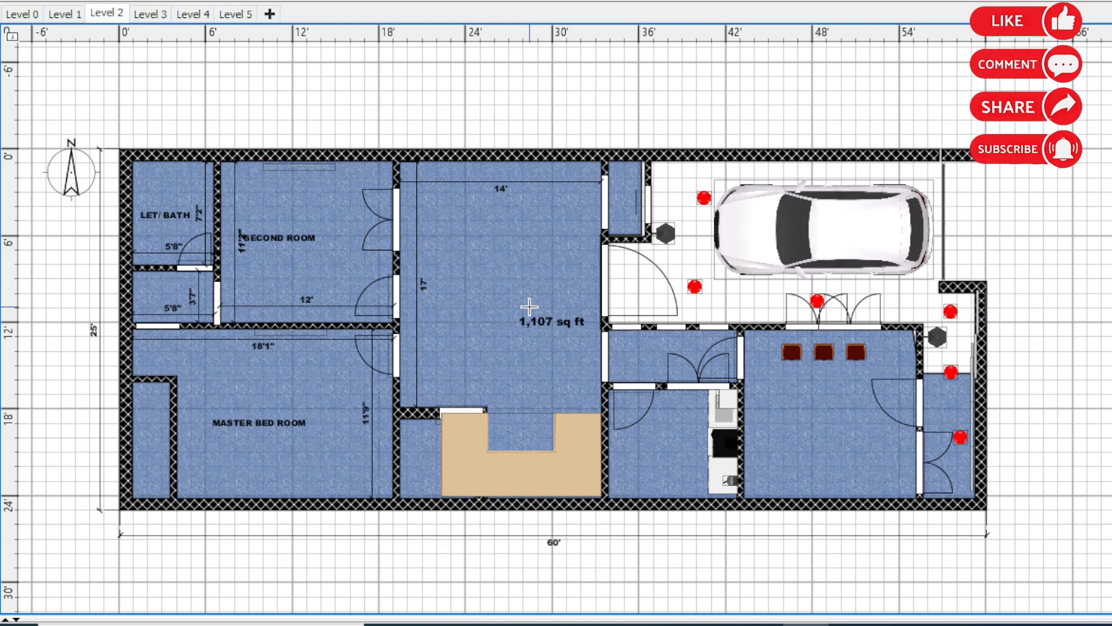
Step: Dimension the length and width of the small space beneath the hall, west of the staircase, with both lines inside it
double_click(402, 484)
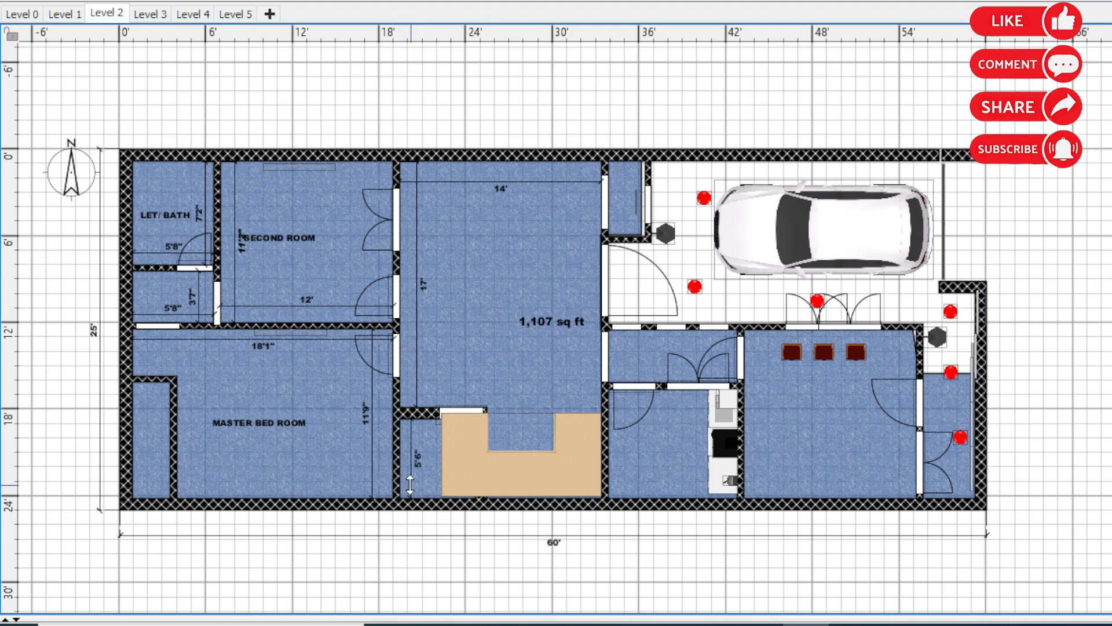
click(411, 484)
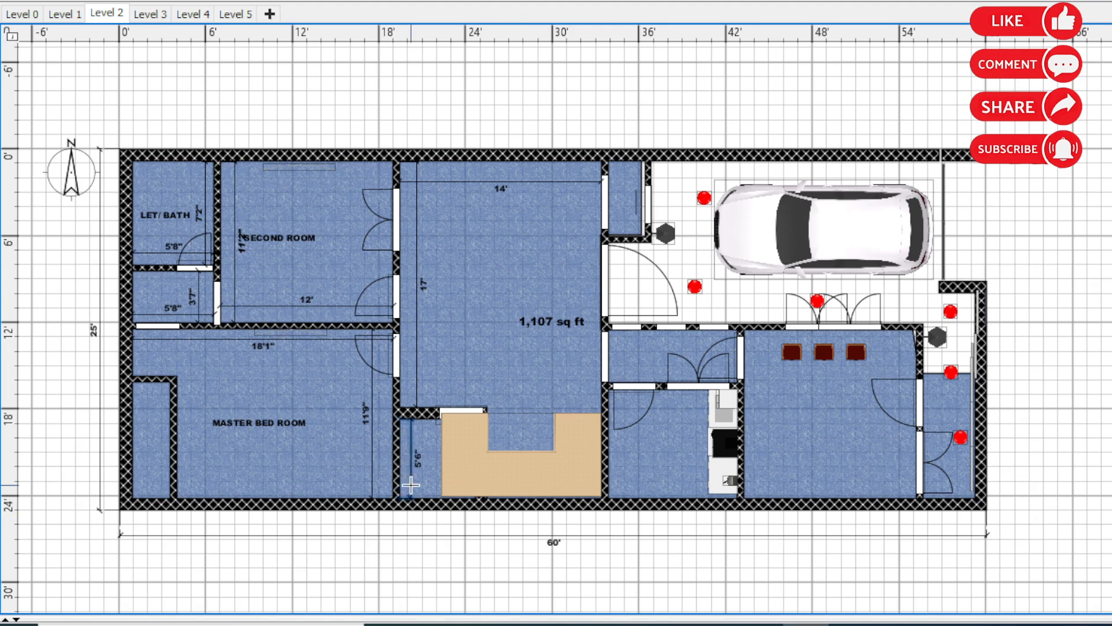
double_click(421, 422)
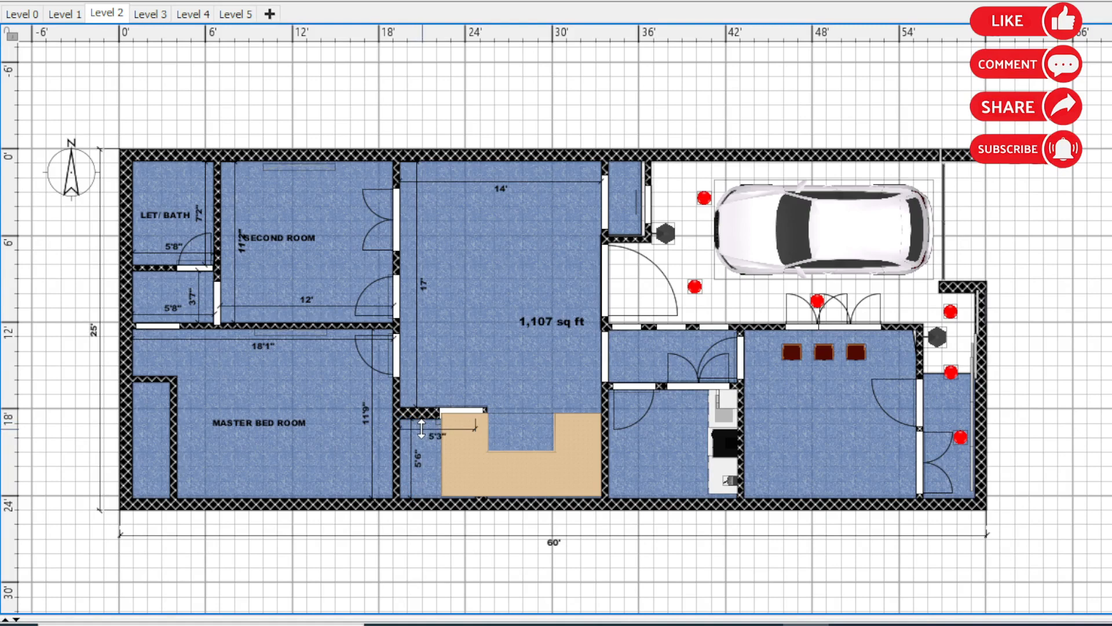
click(421, 427)
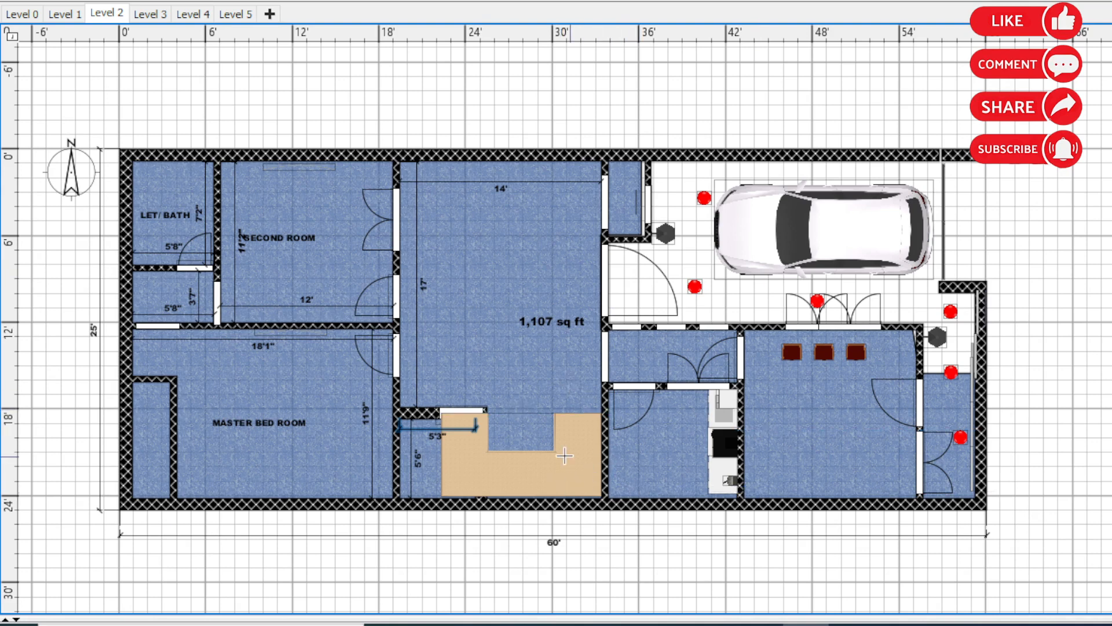
Step: Dimension the staircase along its south edge and along its east side
double_click(534, 494)
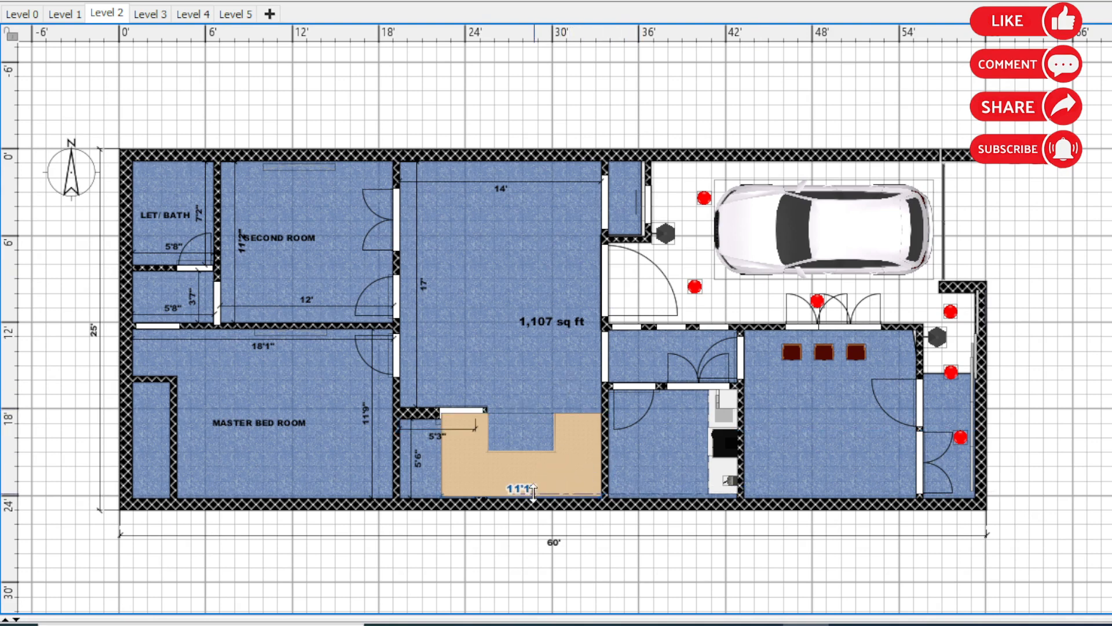
click(534, 495)
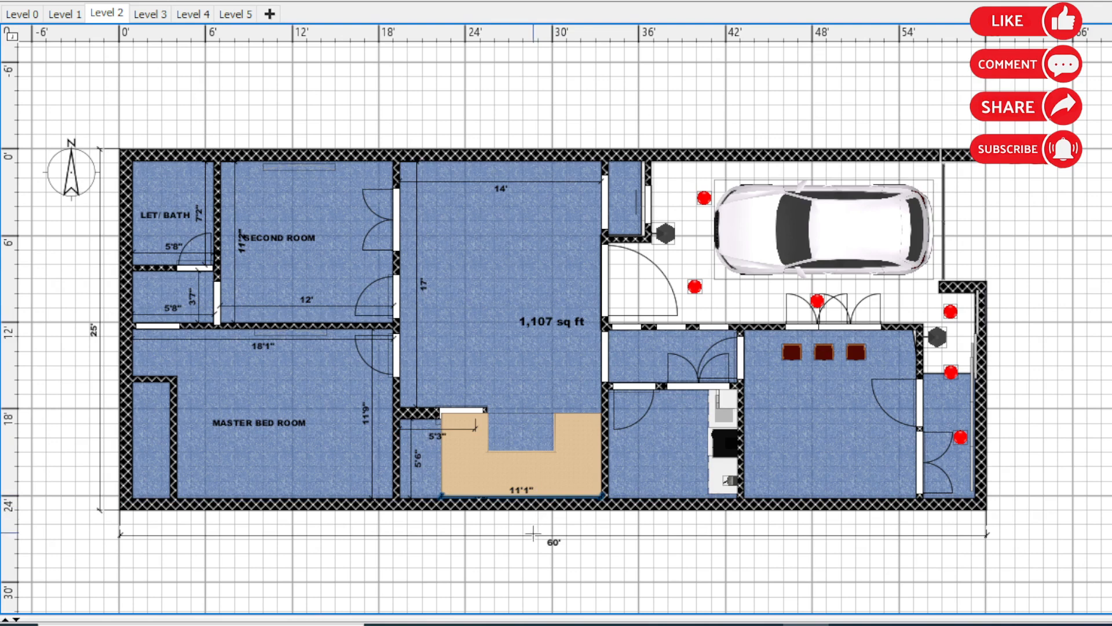
double_click(604, 463)
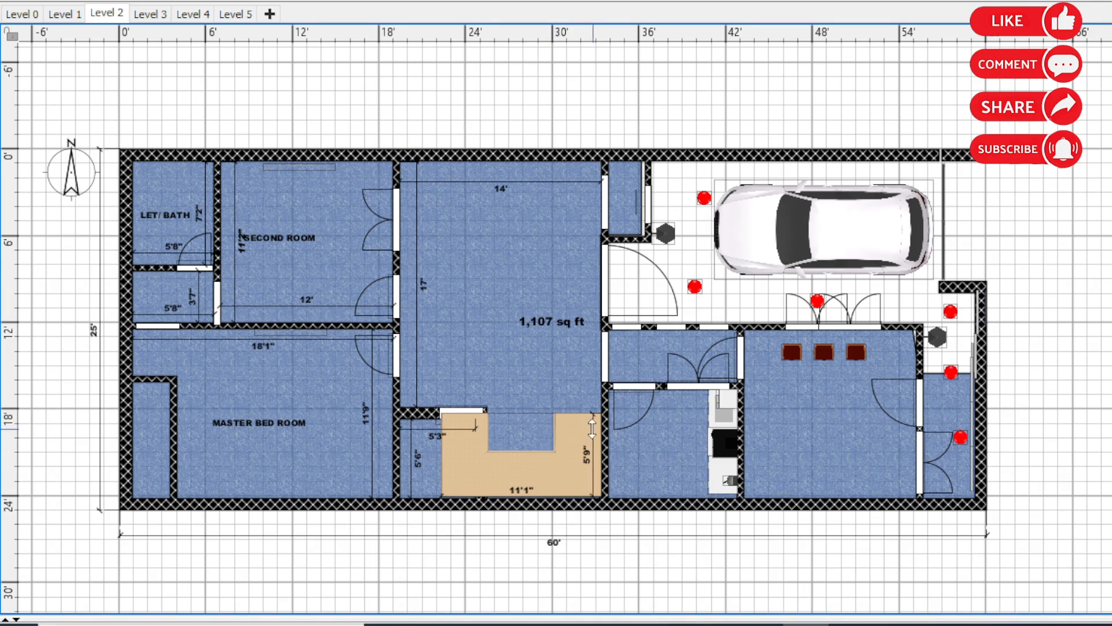
click(592, 428)
Step: Dimension the width and length of the kitchen east of the staircase, offsetting both lines inside the room
click(372, 1)
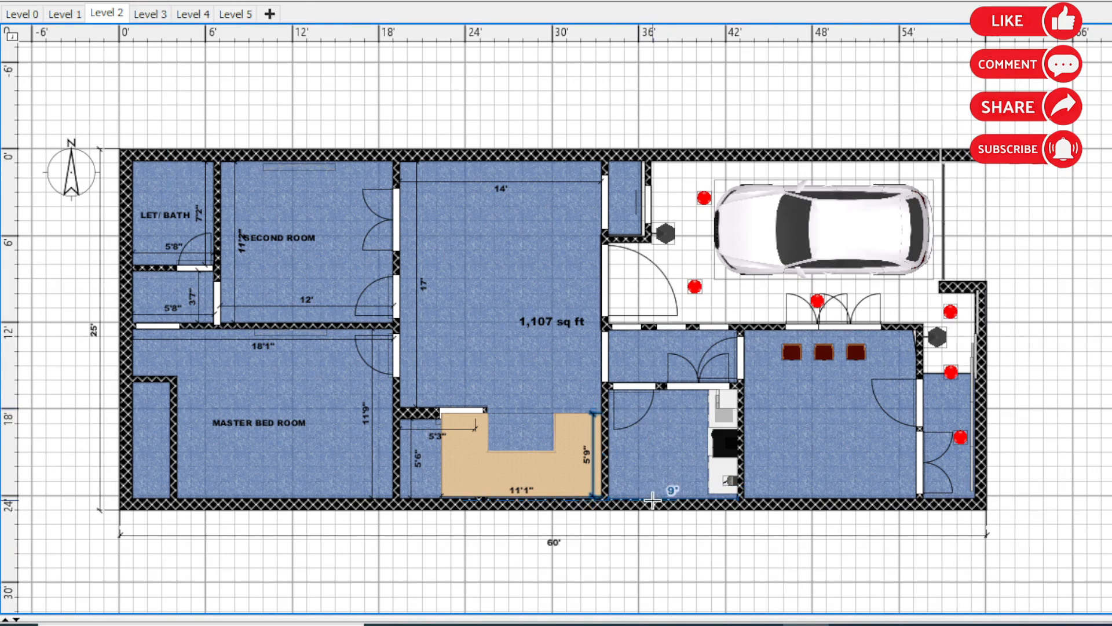
double_click(652, 501)
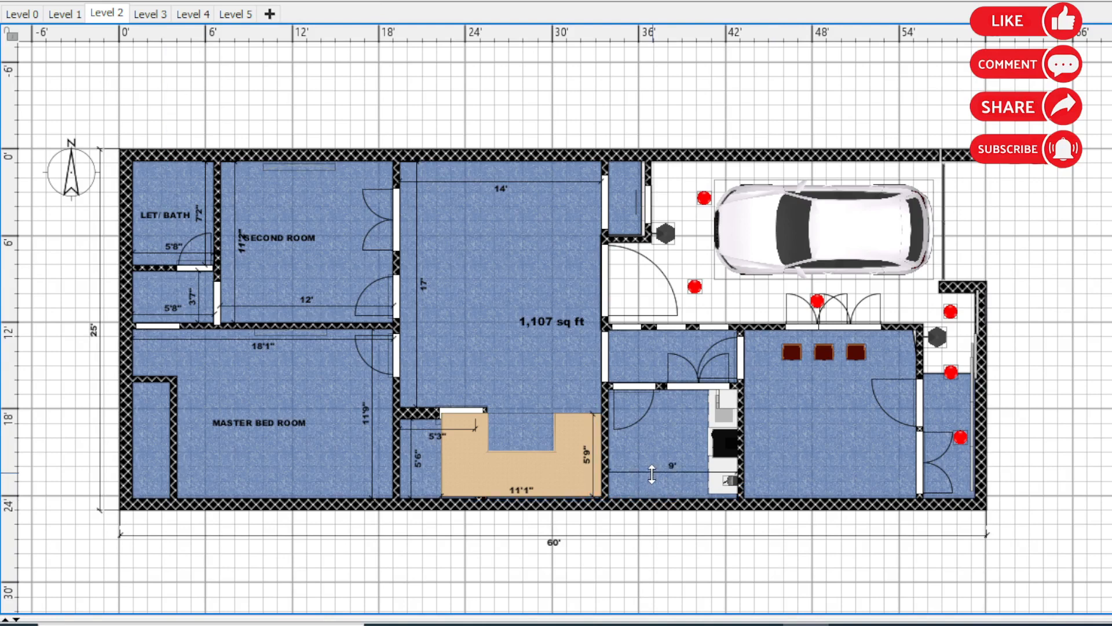
click(652, 476)
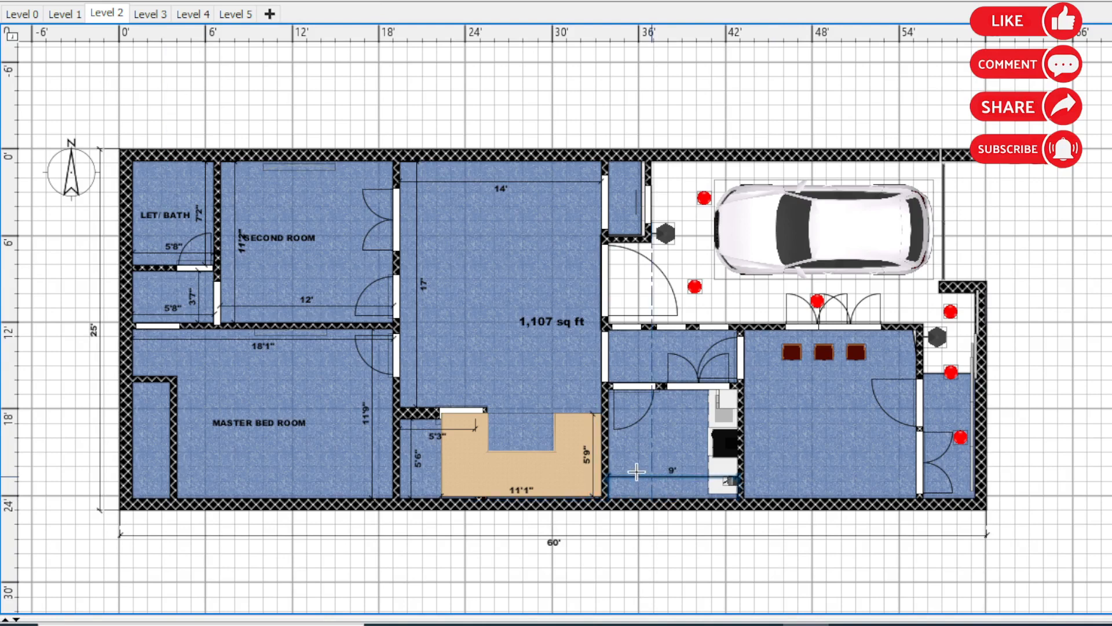
double_click(608, 454)
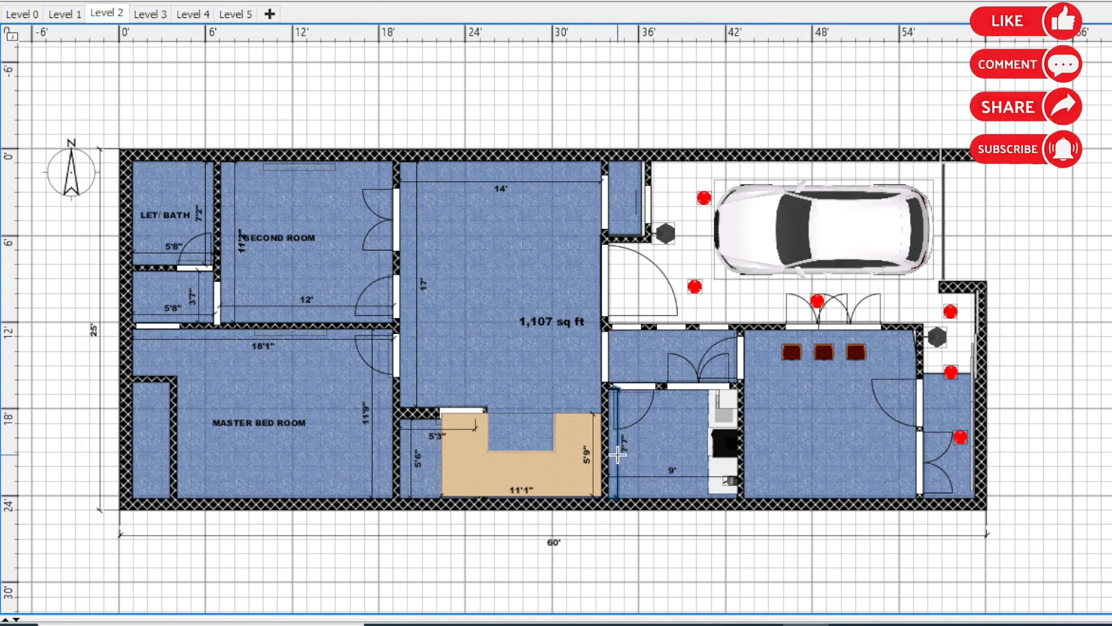
click(618, 454)
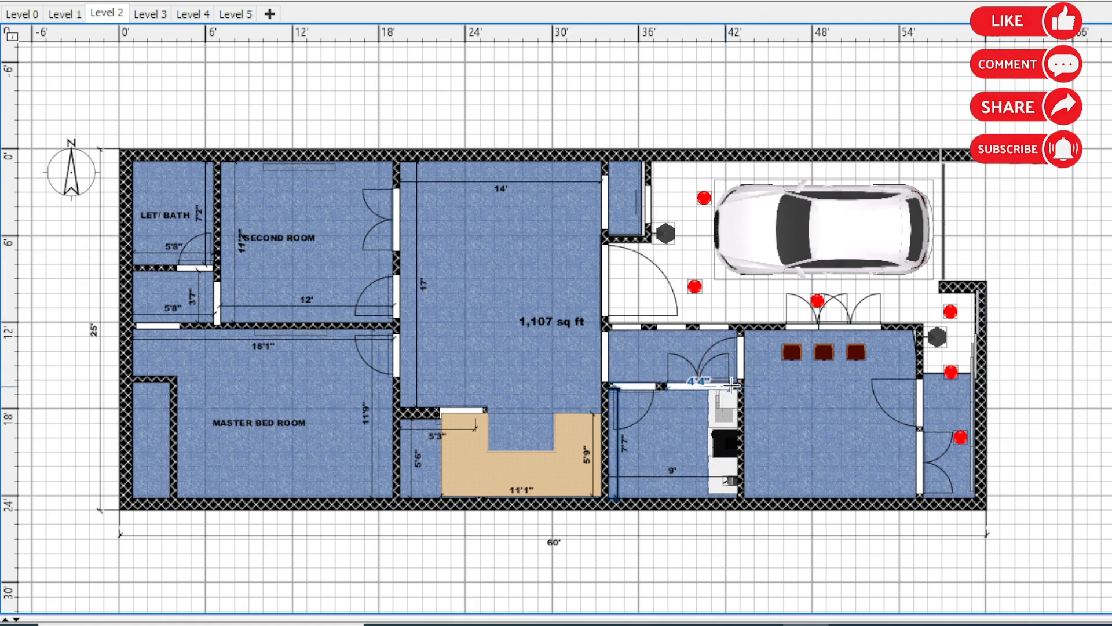
Step: Dimension the width and length of the narrow space directly north of the kitchen, placing both lines inside it
click(739, 335)
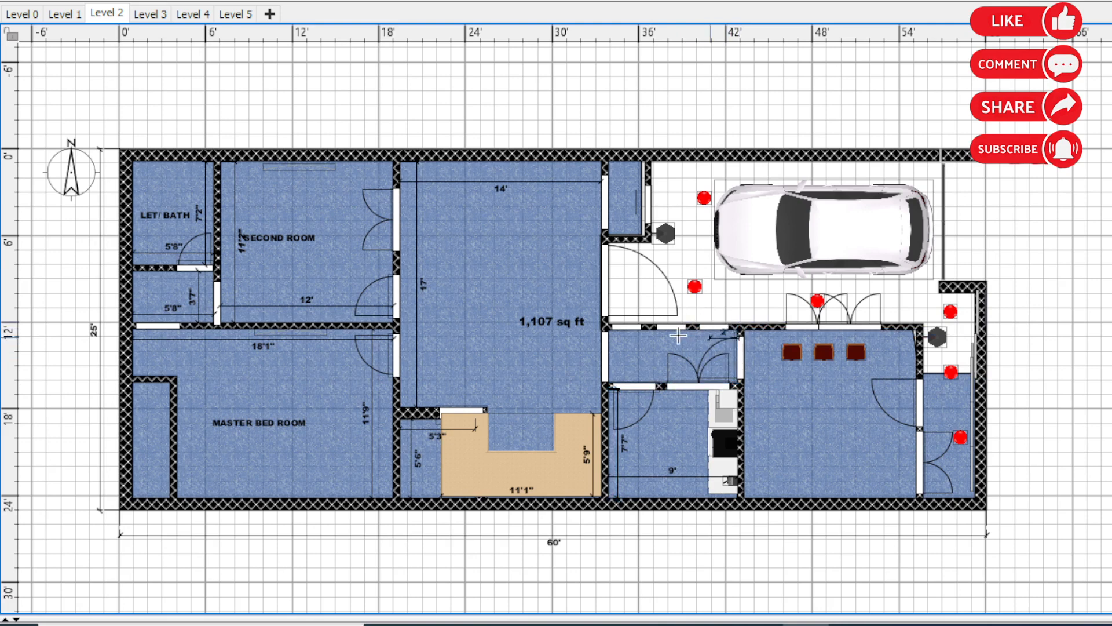
click(608, 329)
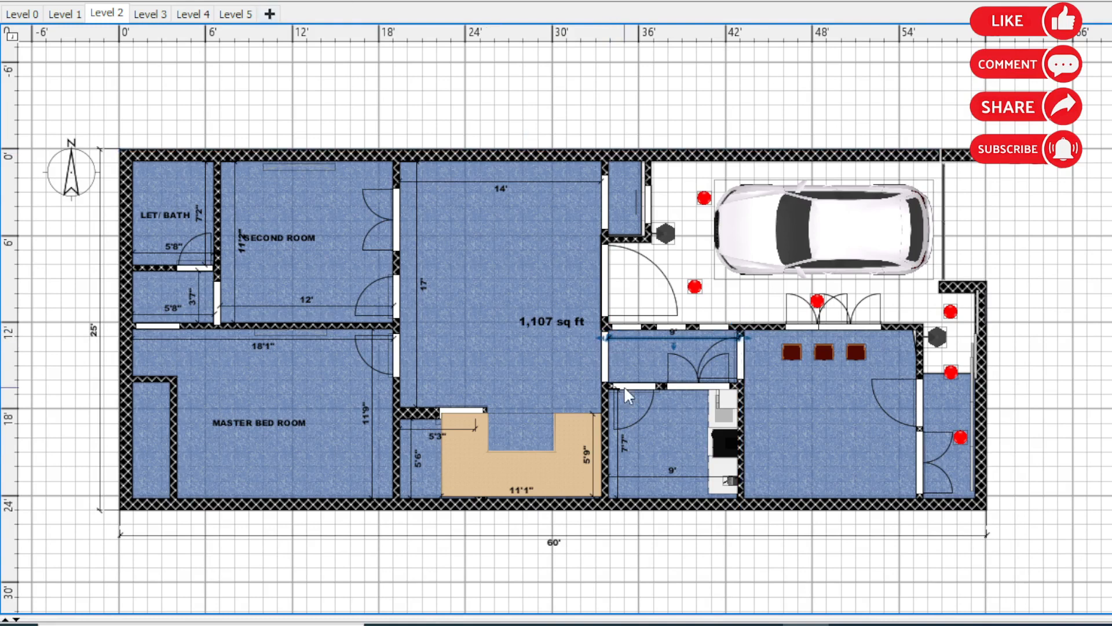
drag(662, 335, 663, 341)
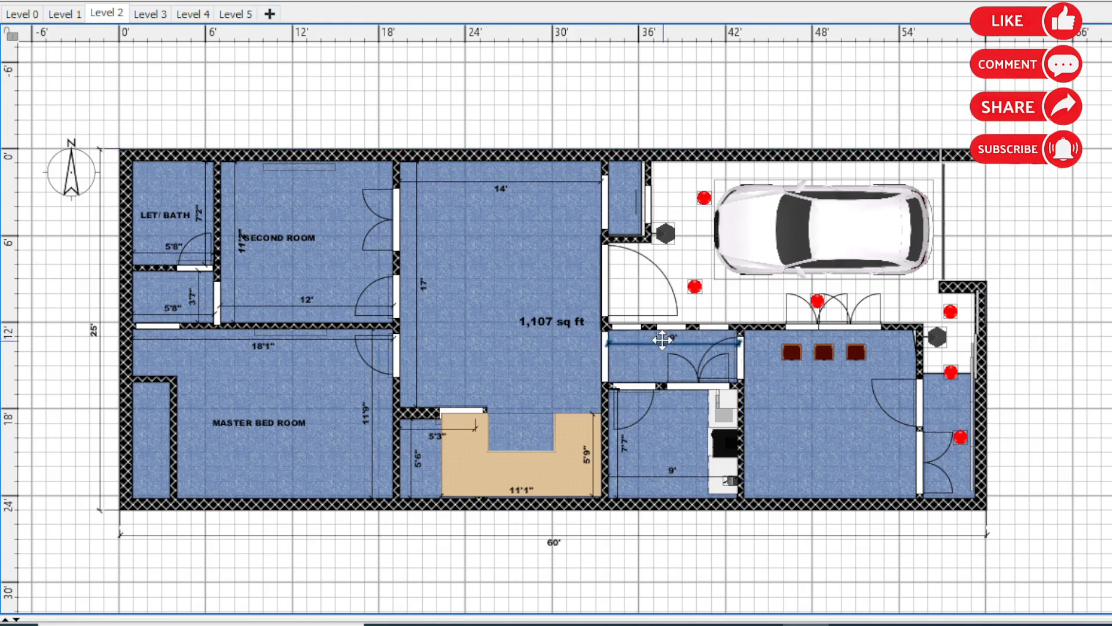
click(358, 2)
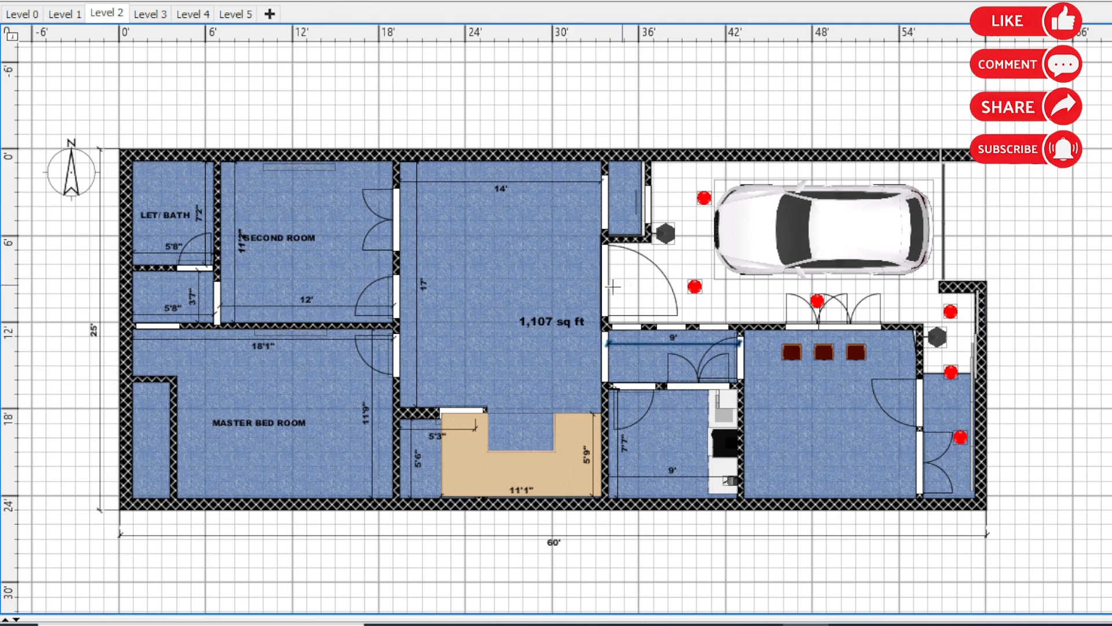
double_click(606, 362)
click(619, 362)
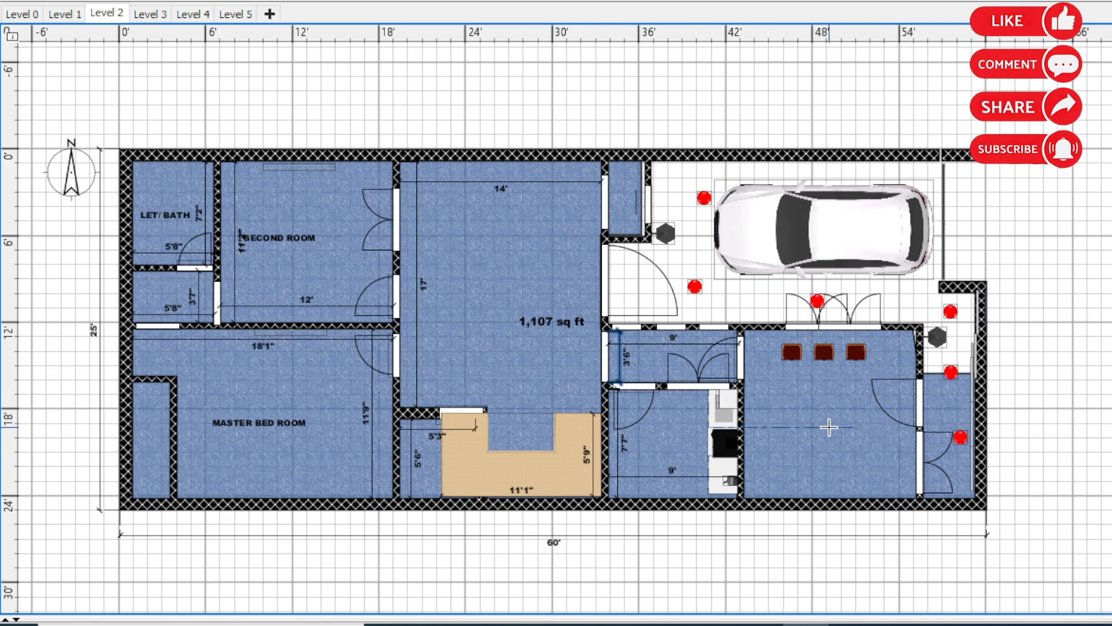
Step: Dimension the width of the room east of the kitchen, offsetting the line inward from its south wall
click(797, 498)
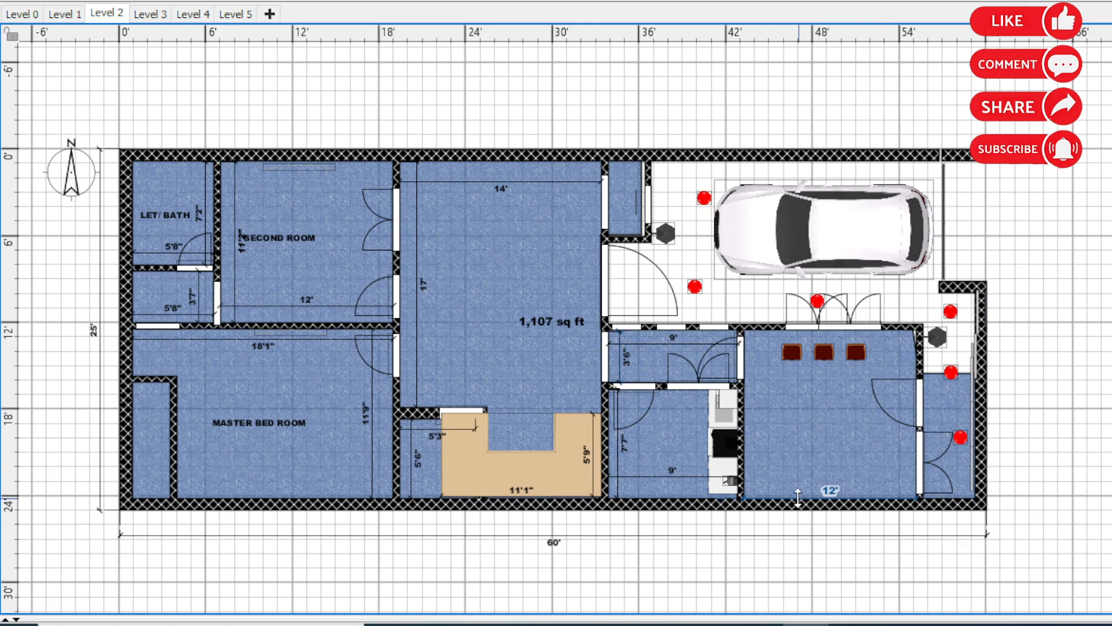
click(798, 476)
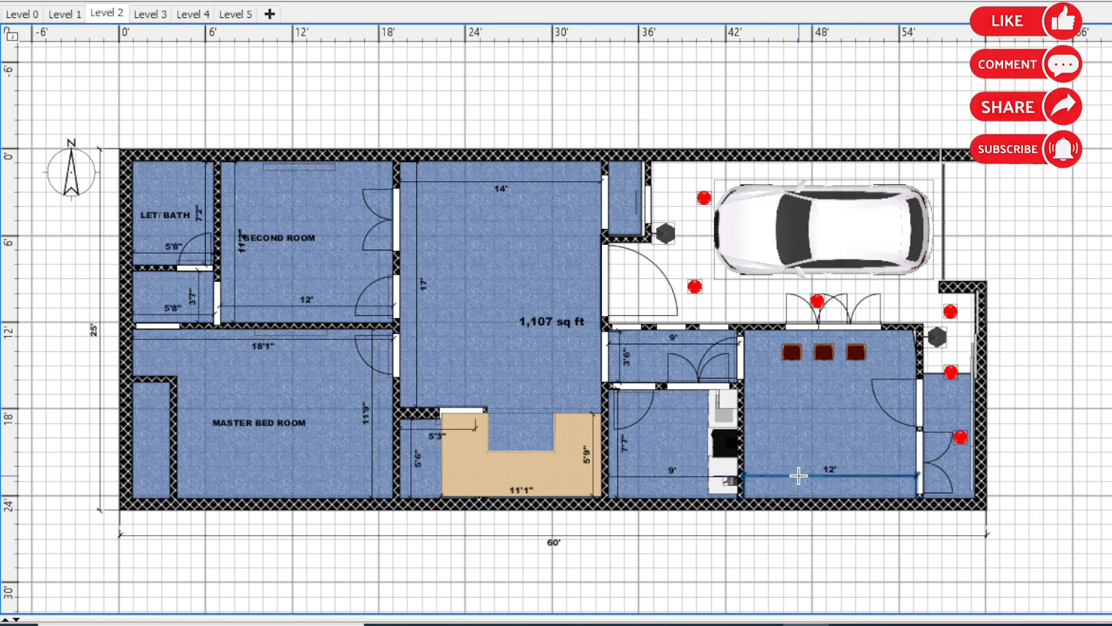
Step: Dimension the length of the room east of the kitchen, offsetting the line slightly inward from its west wall
click(746, 446)
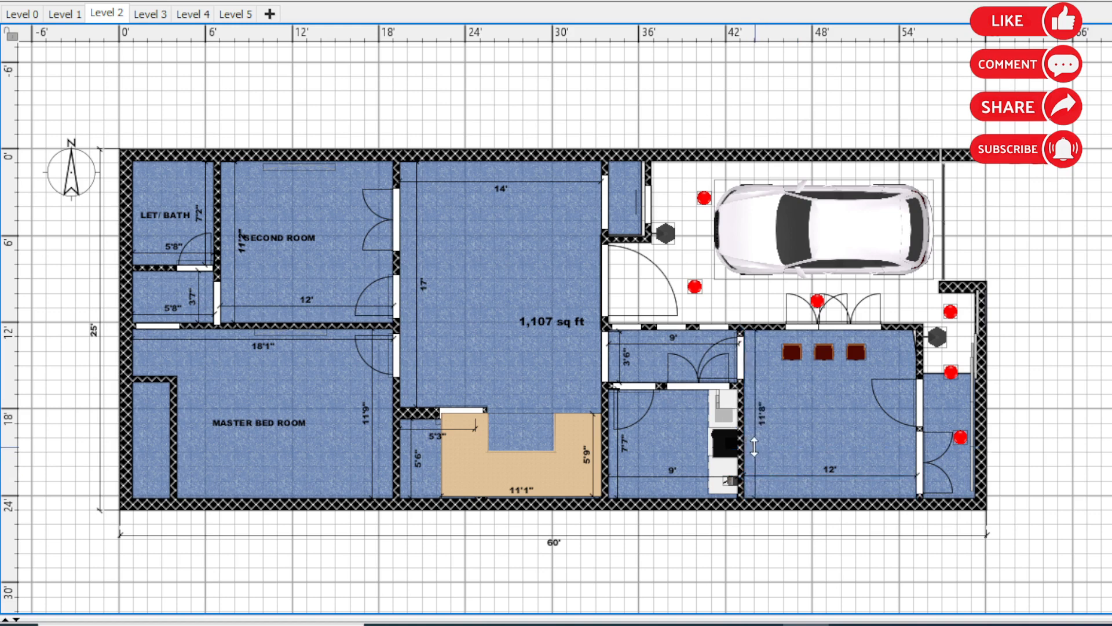
click(755, 447)
click(754, 447)
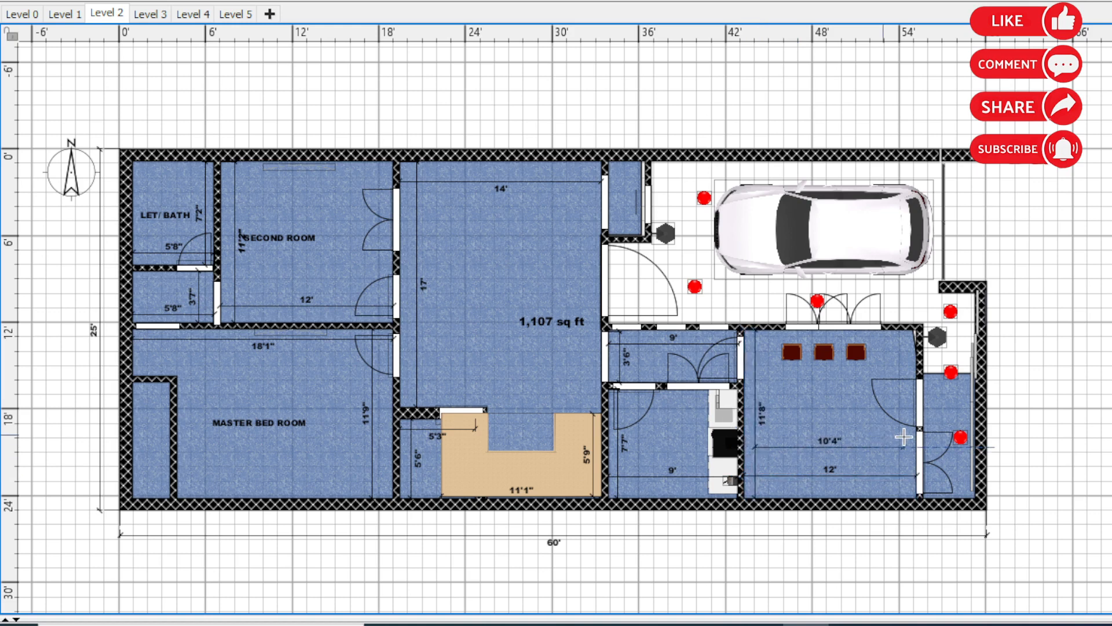
key(Escape)
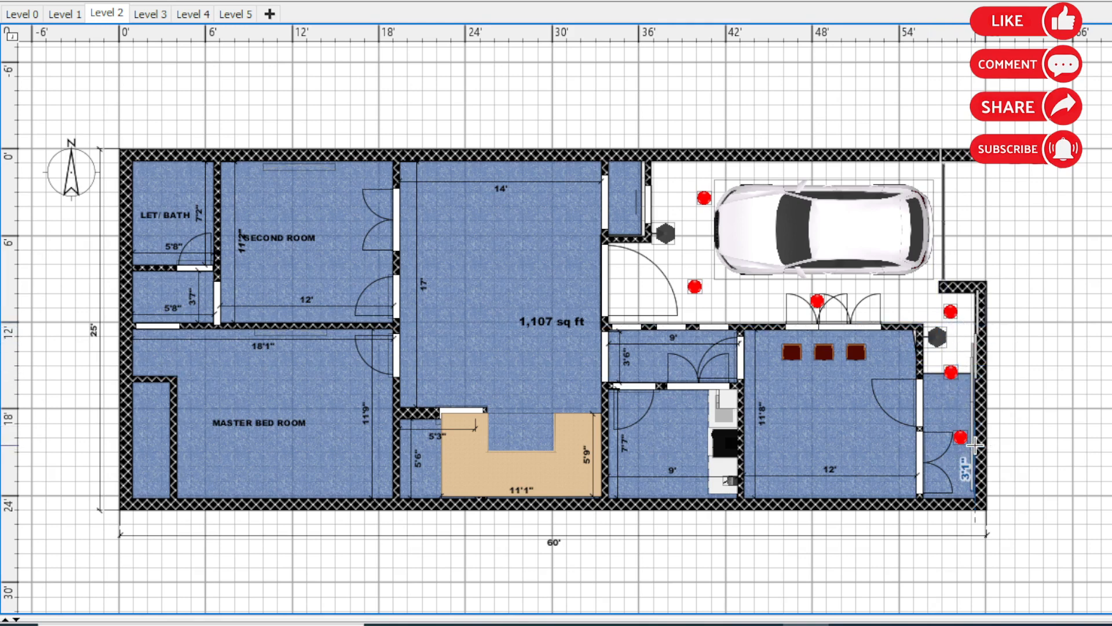
click(965, 374)
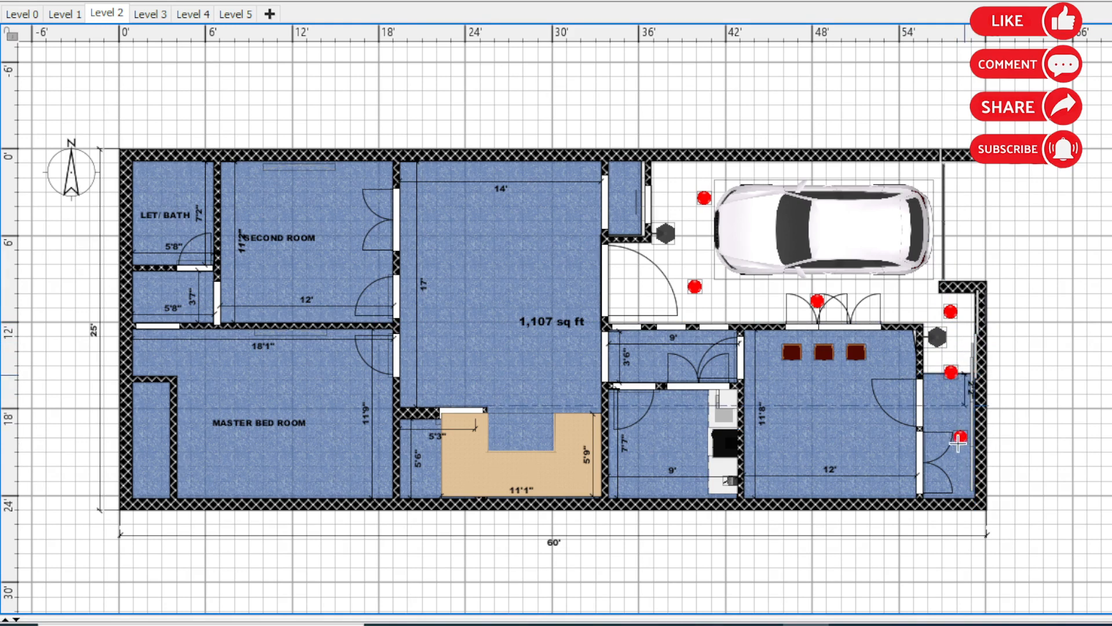
click(956, 501)
key(Escape)
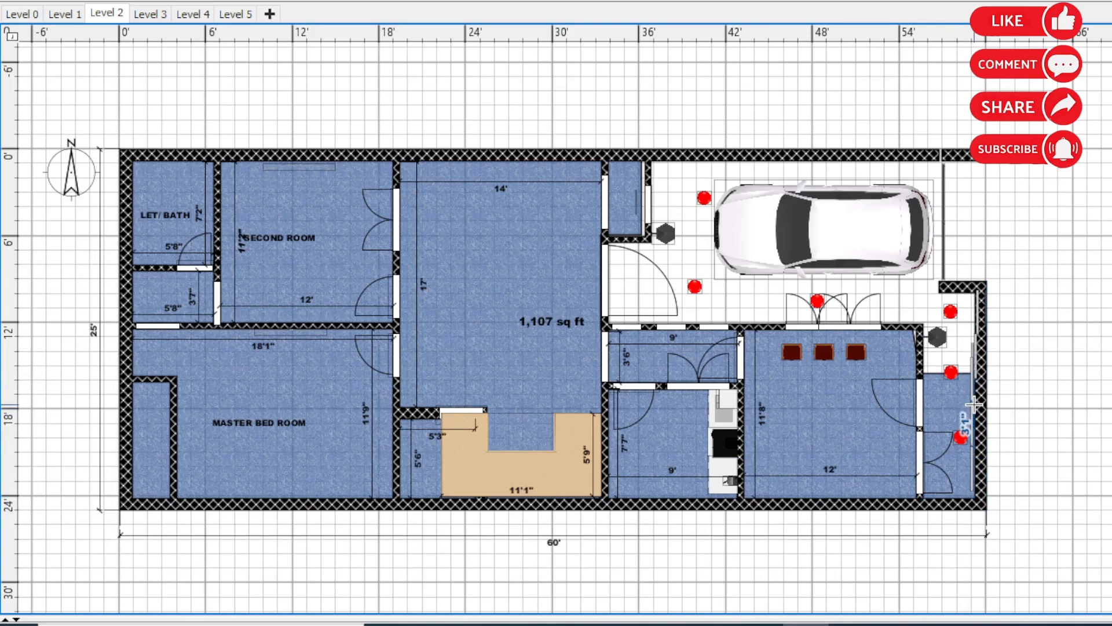
Step: Dimension the width and length of the narrow blue space in the southeast corner, placing both lines outside the outer walls
click(946, 497)
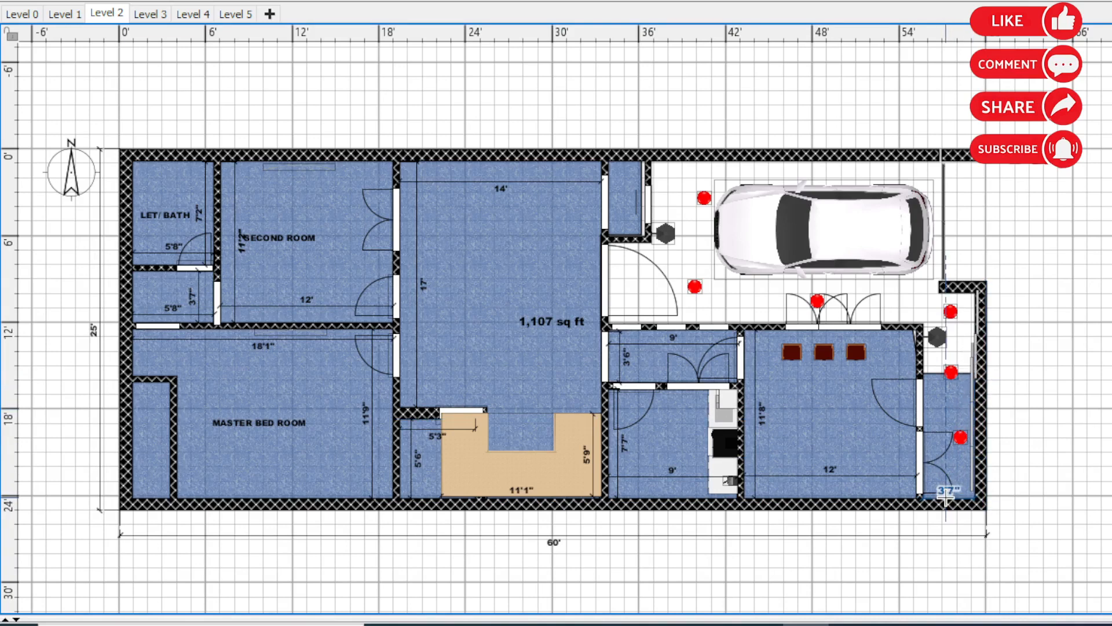
click(948, 515)
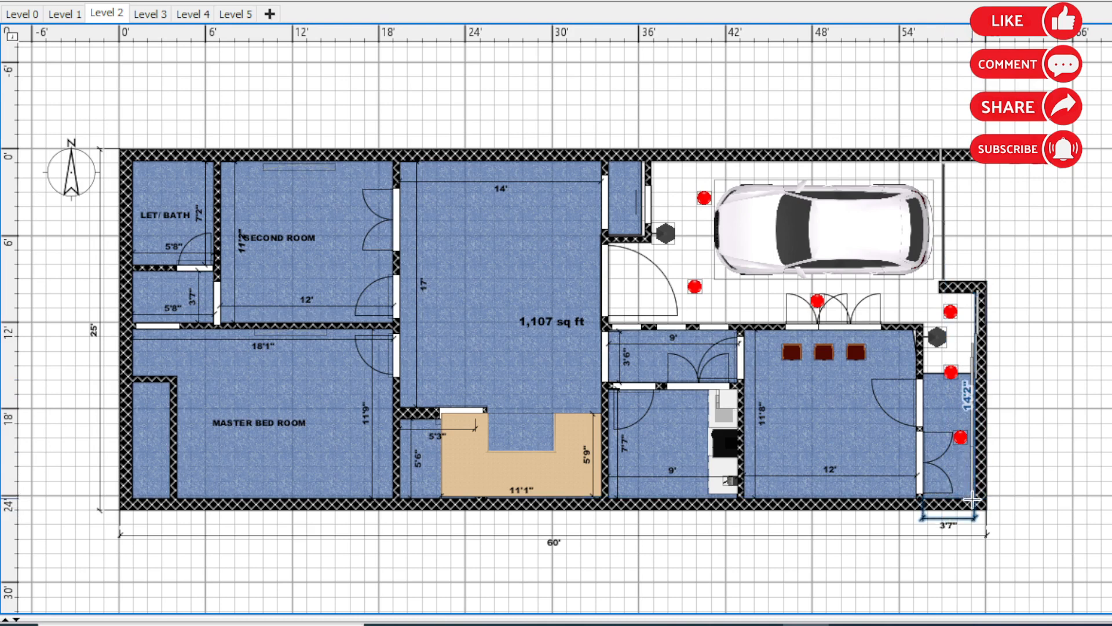
click(971, 499)
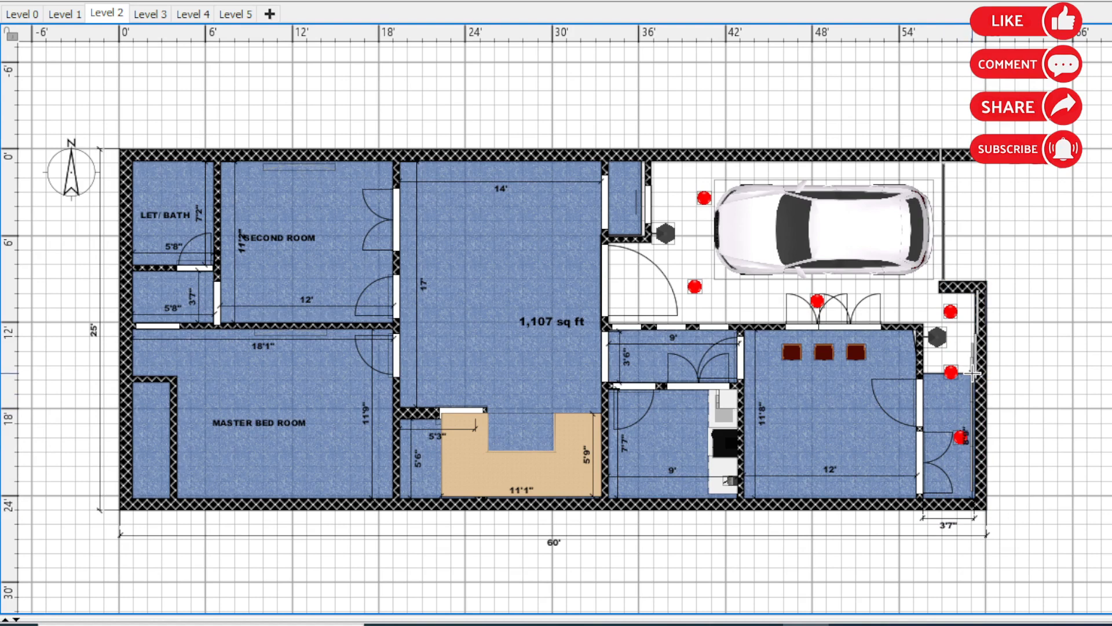
double_click(973, 373)
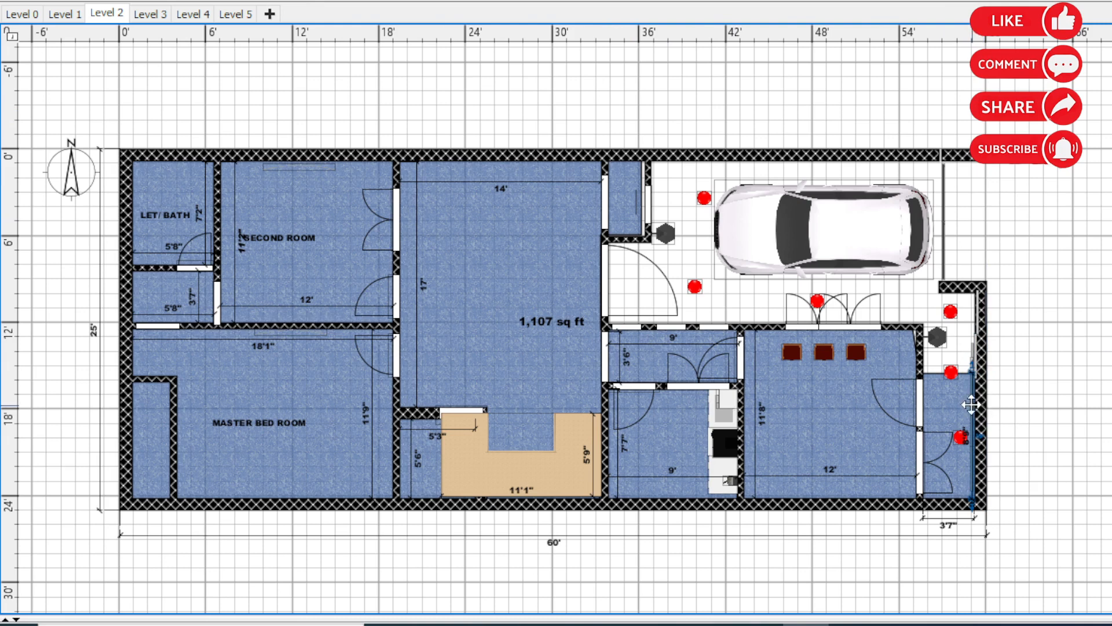
drag(973, 404, 1004, 407)
click(1065, 362)
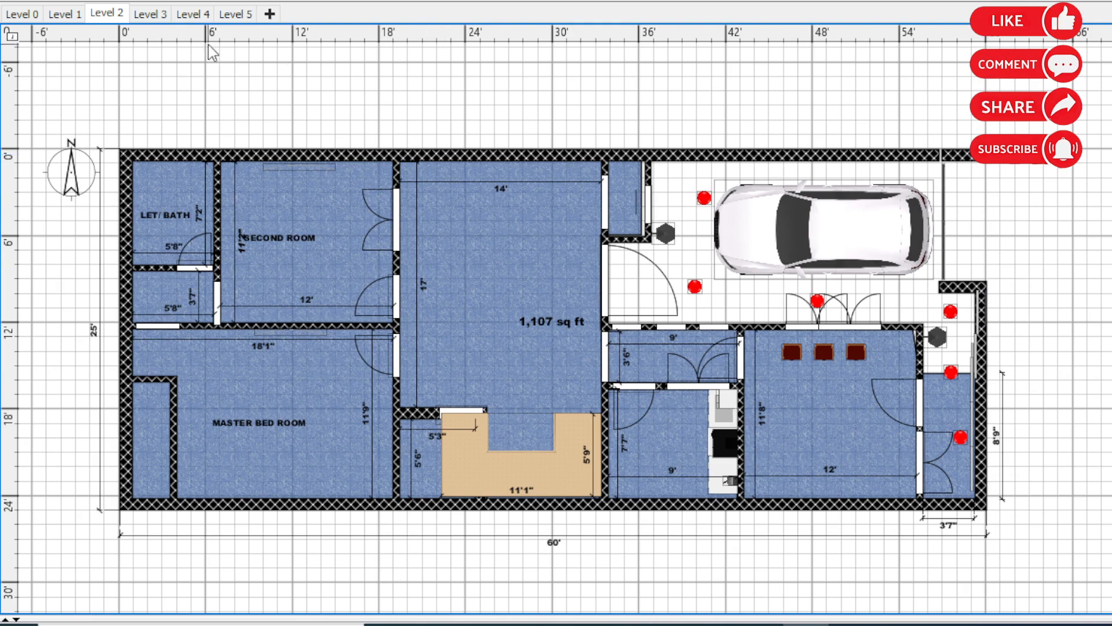
Step: Dimension the car porch along its north wall, placed outside, and add a dimension across the passage south of the car to the east wall
click(783, 157)
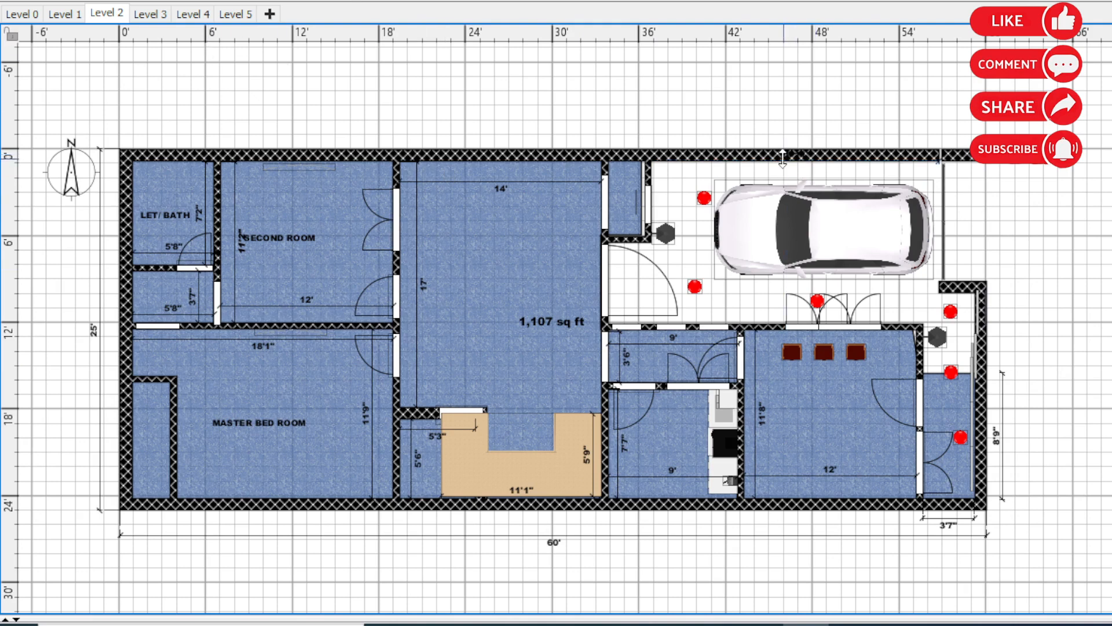
click(777, 118)
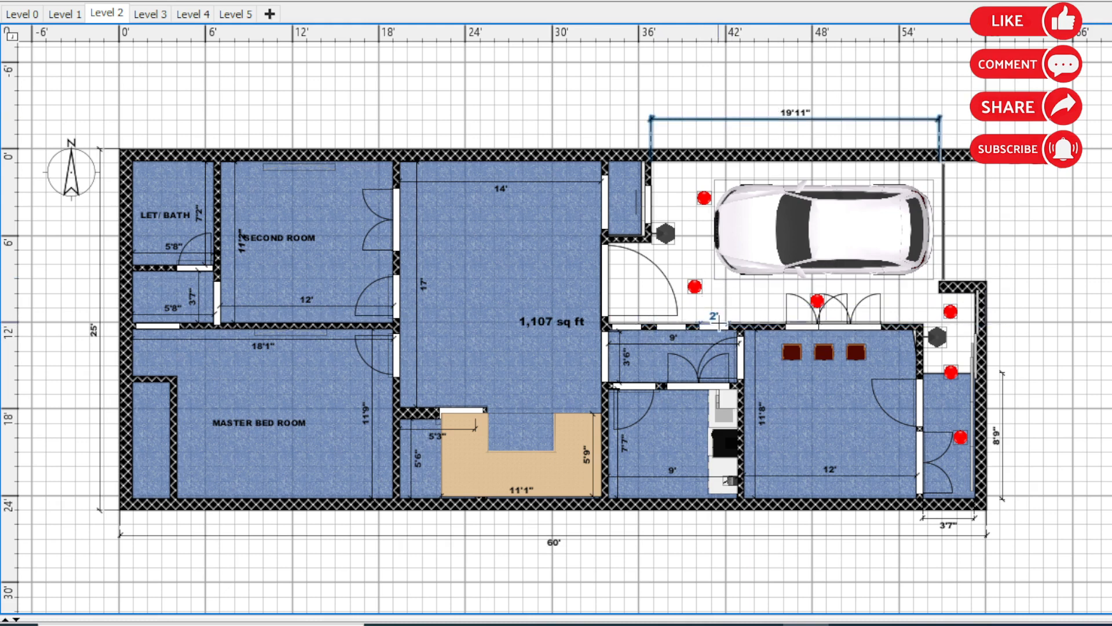
click(745, 326)
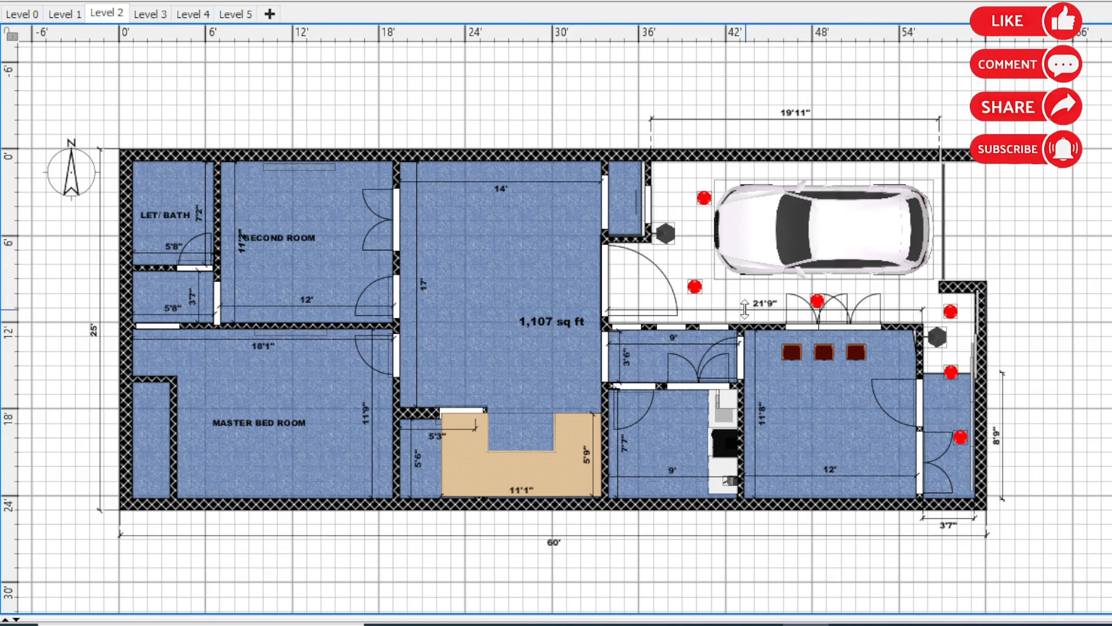
key(Escape)
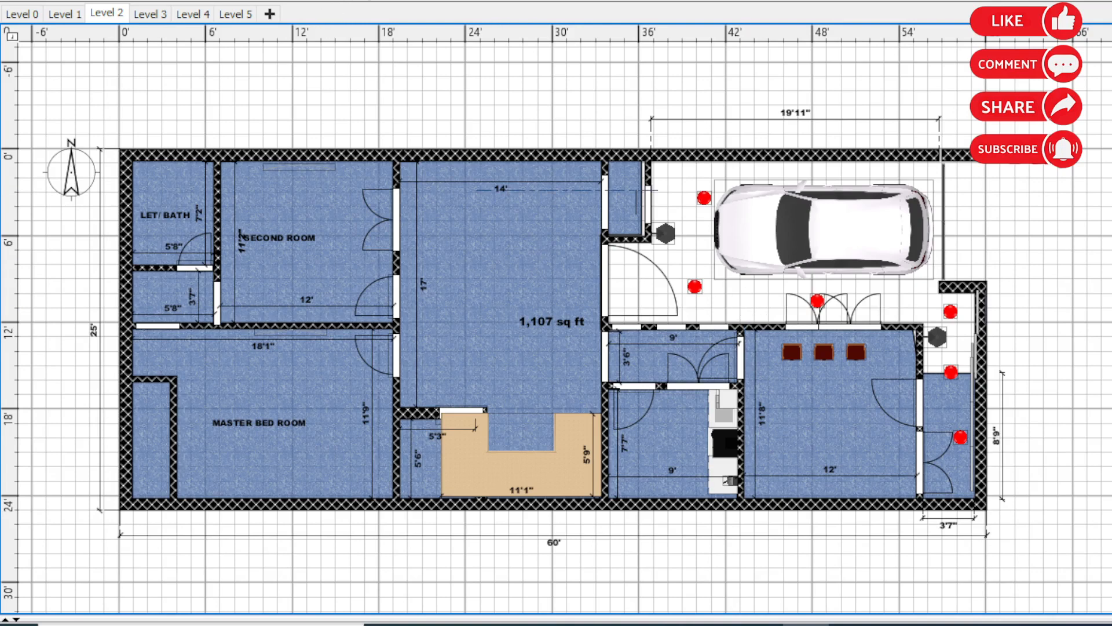
click(607, 318)
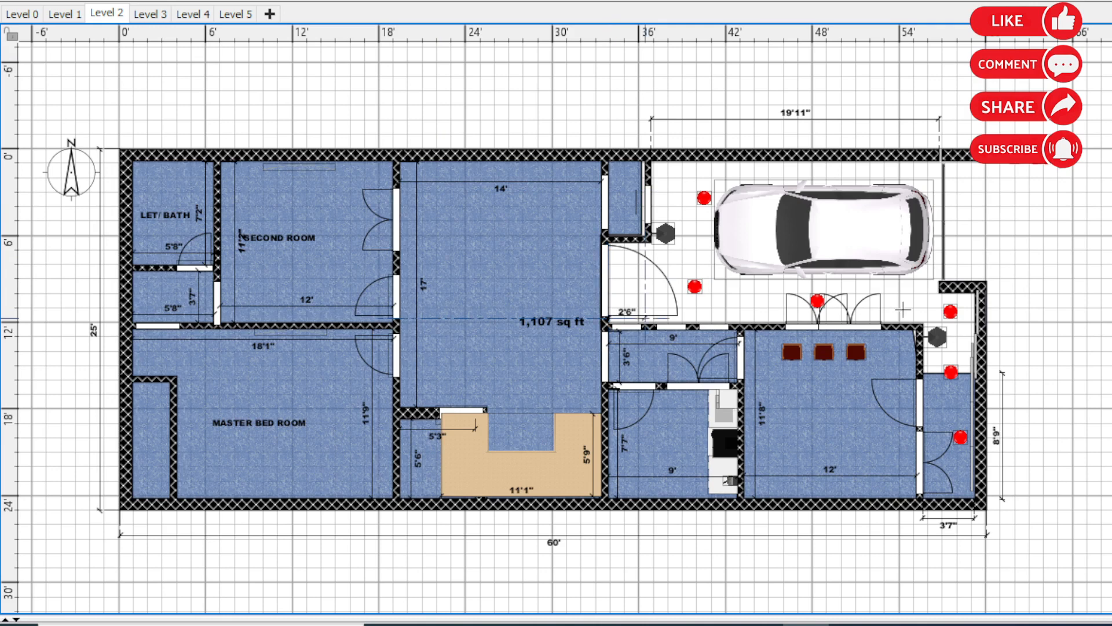
click(972, 318)
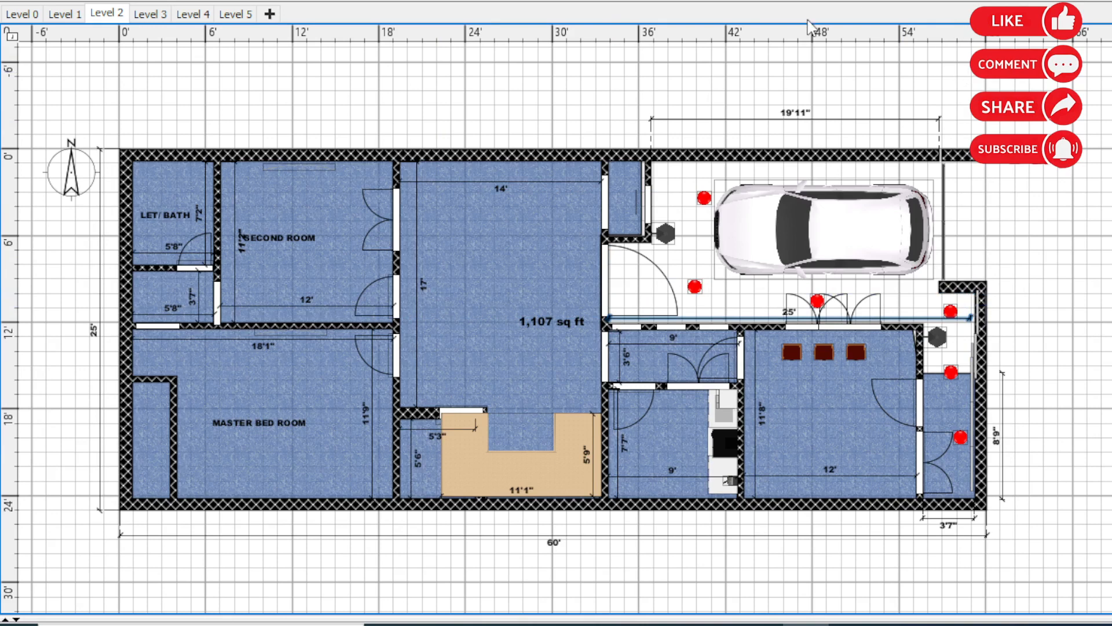
Step: Dimension the strip outside the porch's east gate at the north wall and again at the wall section south of it
double_click(957, 162)
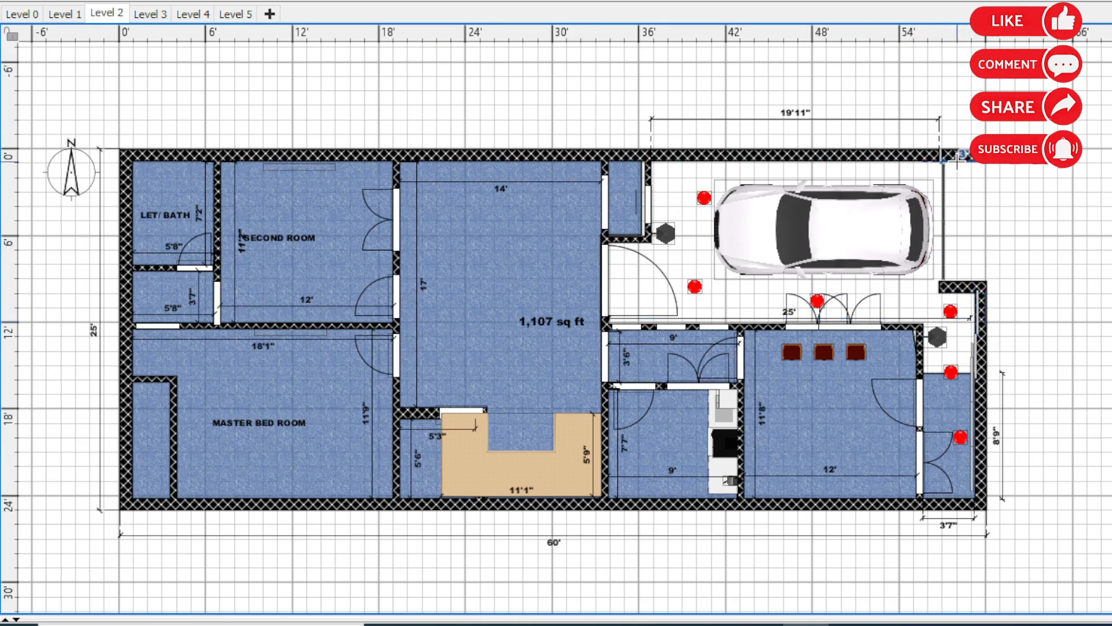
click(957, 172)
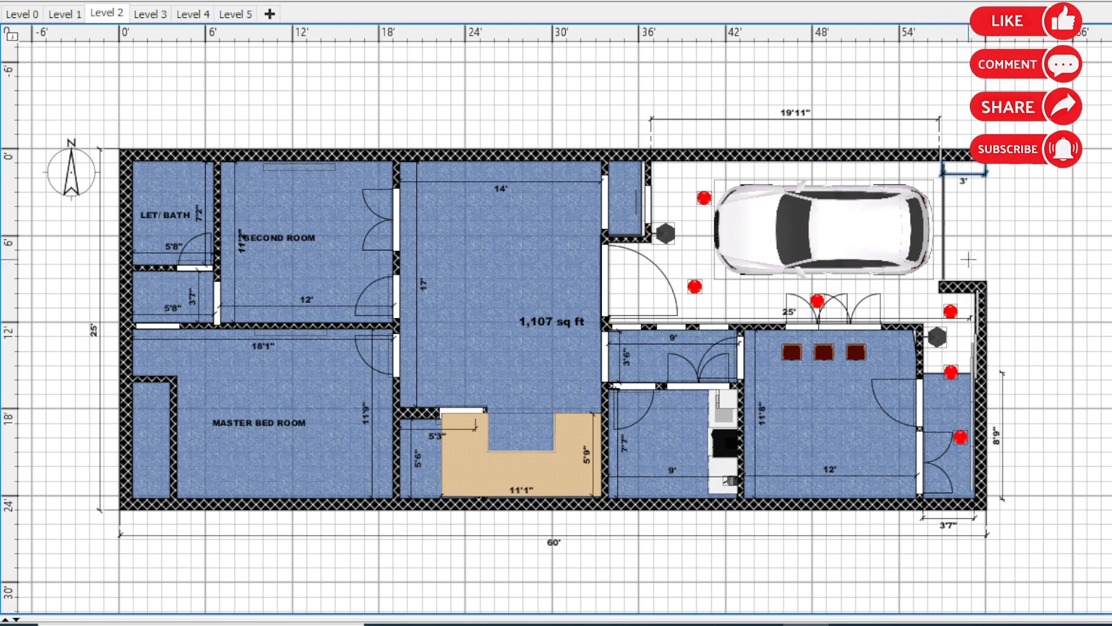
double_click(960, 281)
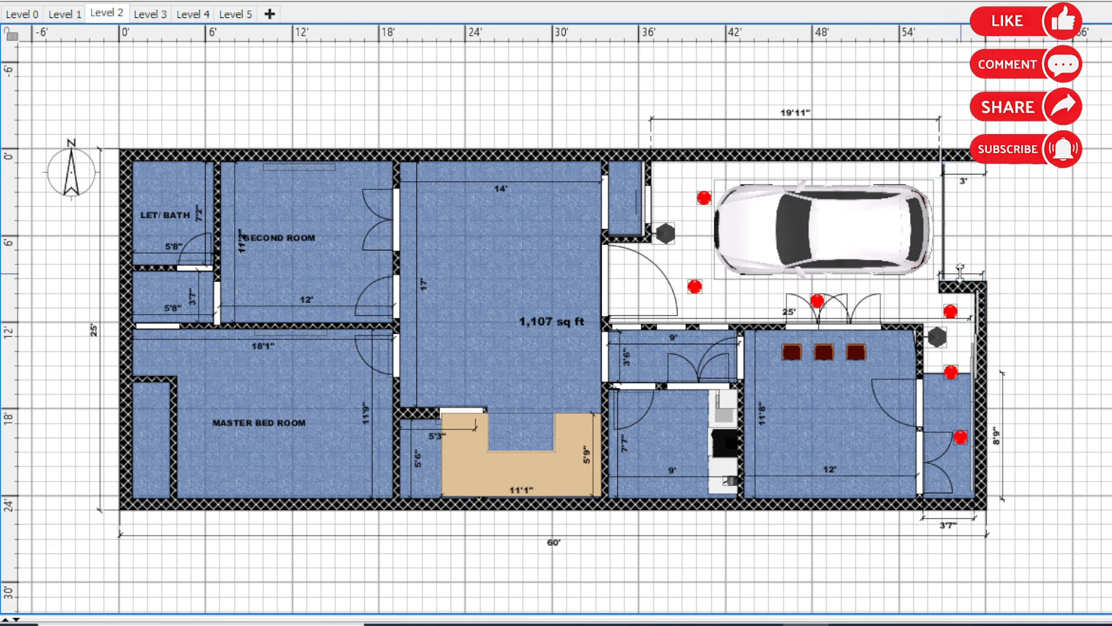
click(959, 272)
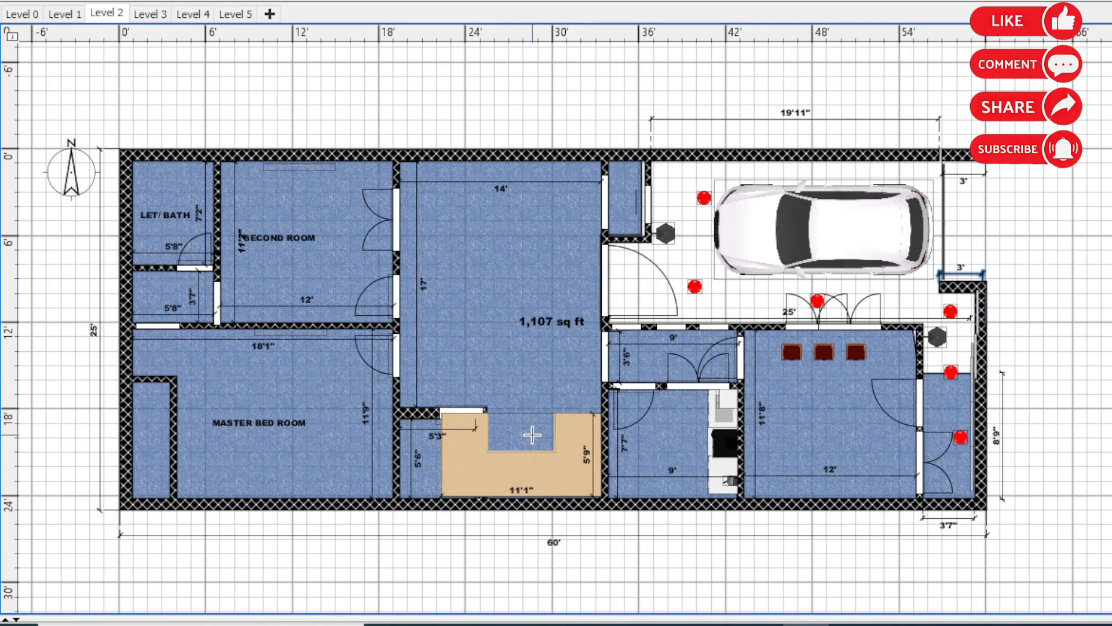
Step: On Level 3, dimension the width and length of the marble-floored area east of the hall, north of the white room
click(146, 15)
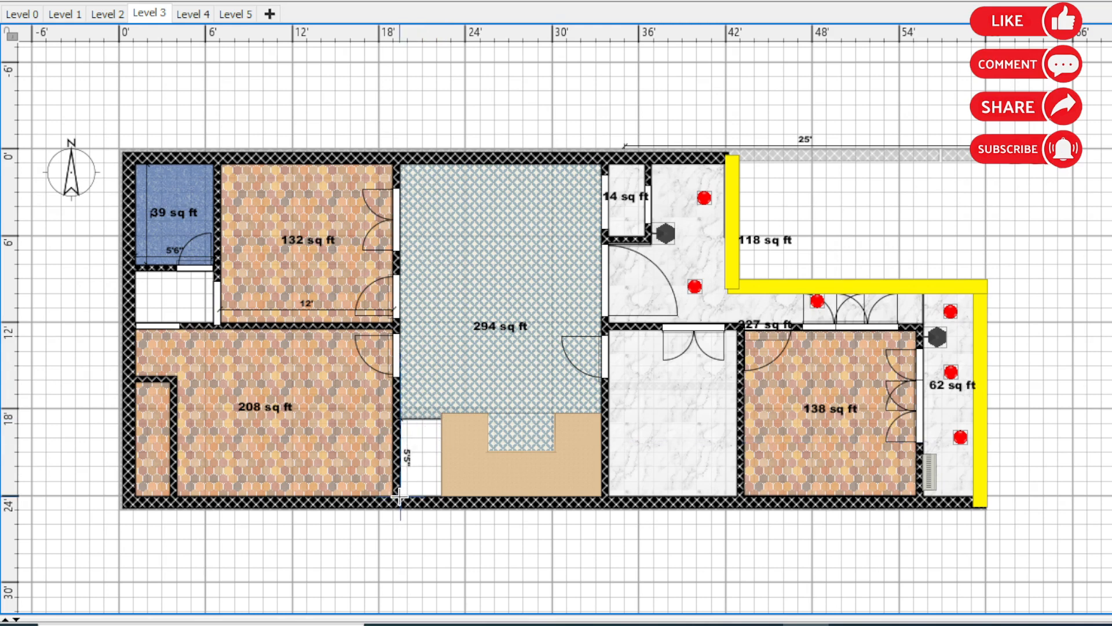
key(Escape)
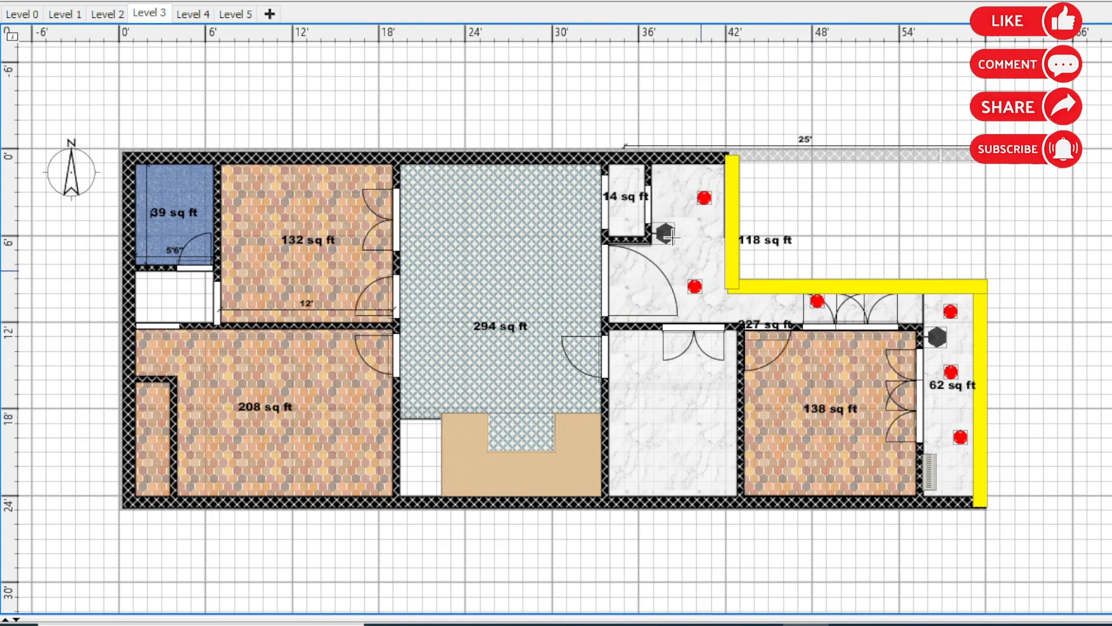
click(609, 270)
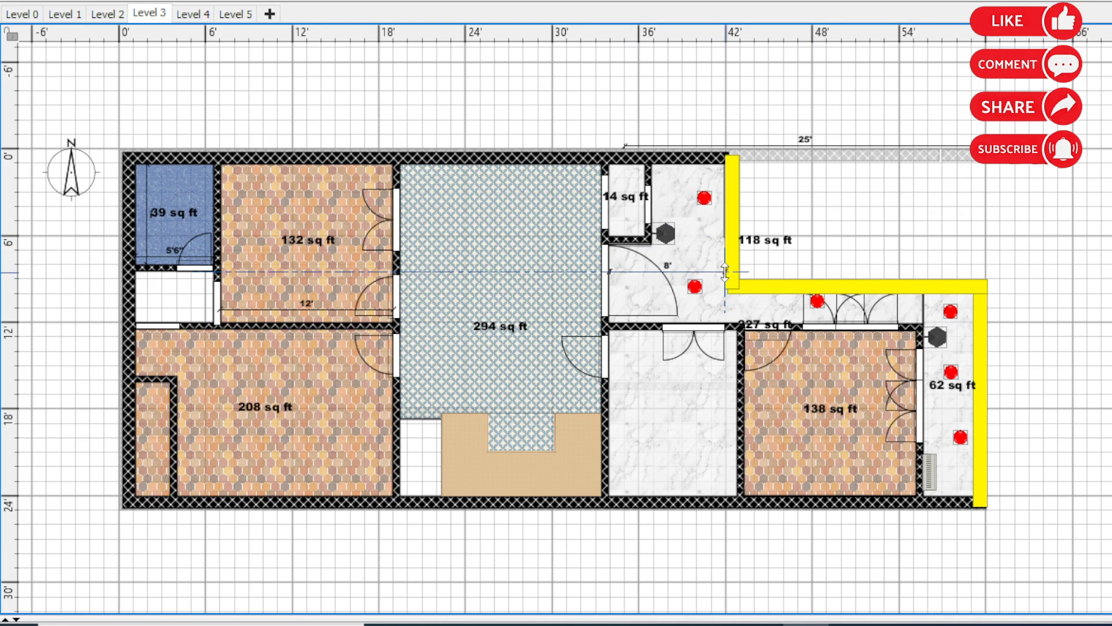
double_click(725, 271)
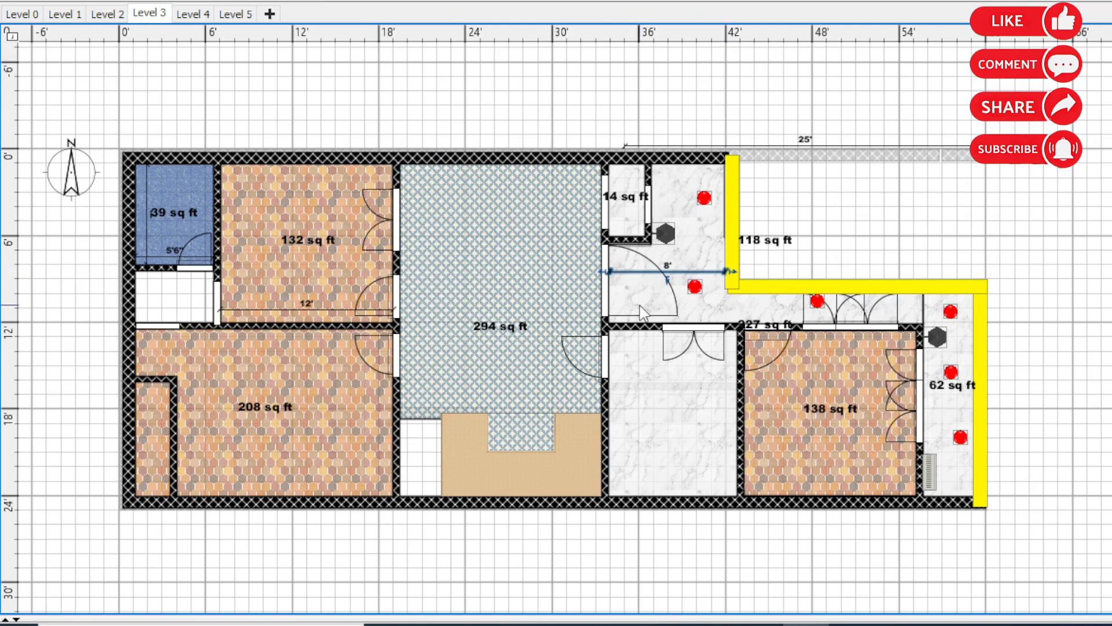
drag(681, 271, 685, 273)
click(805, 223)
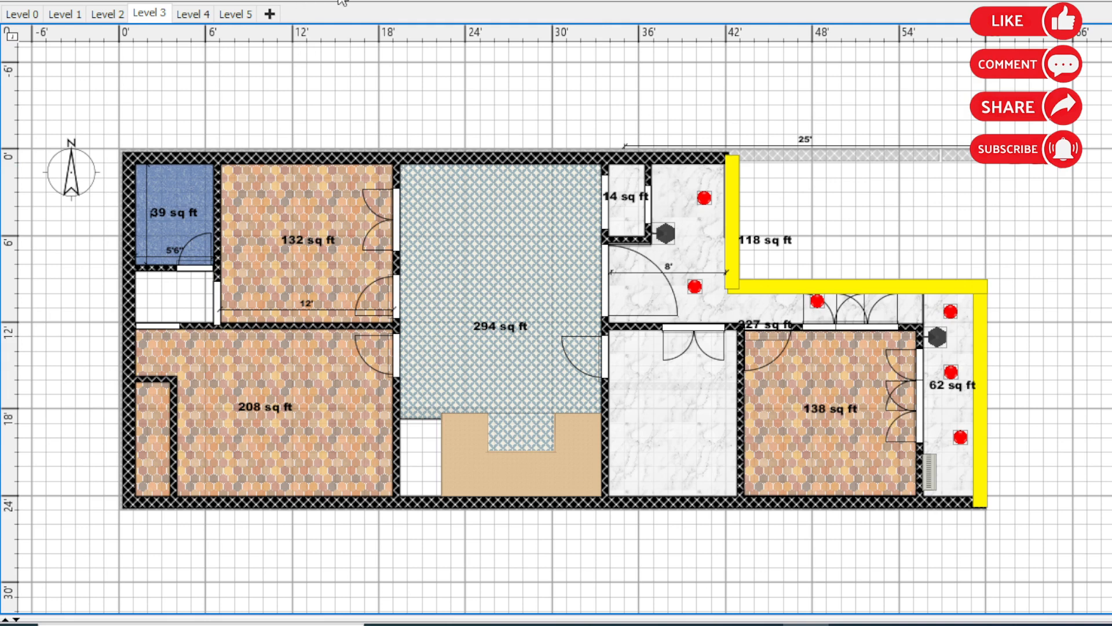
click(687, 174)
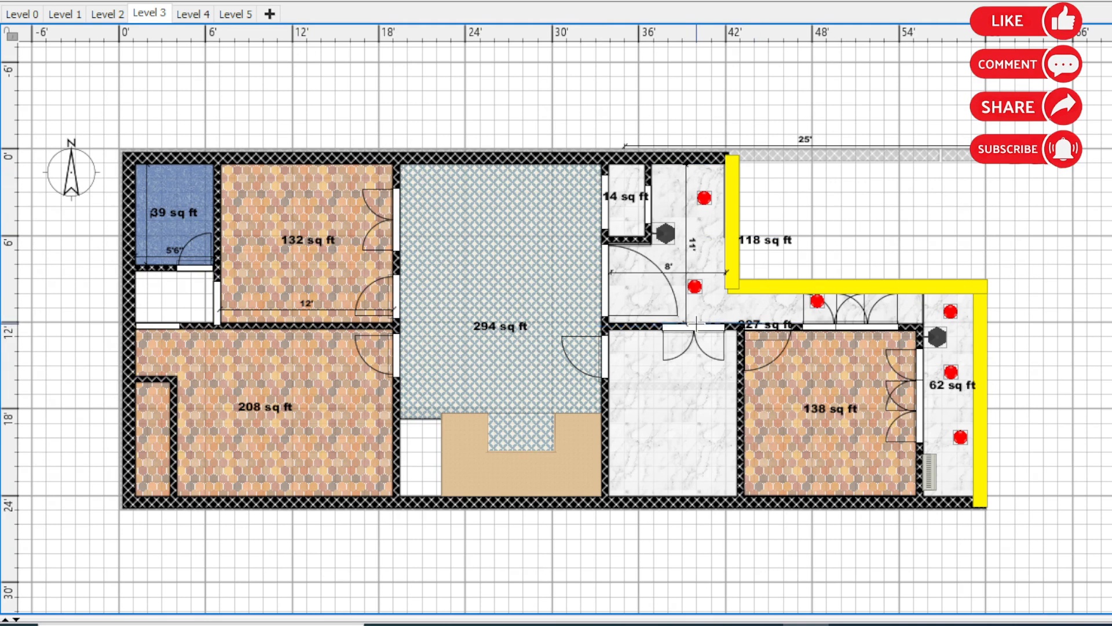
click(695, 323)
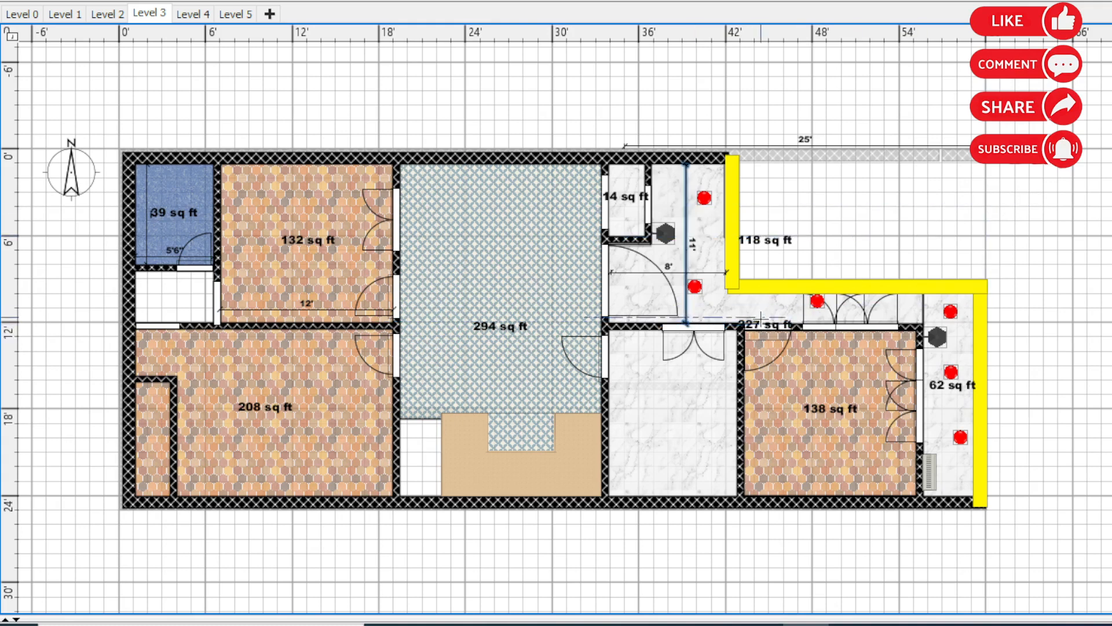
Step: Dimension the width of the corridor north of the 138 sq ft room and the width of the balcony east of it
click(761, 319)
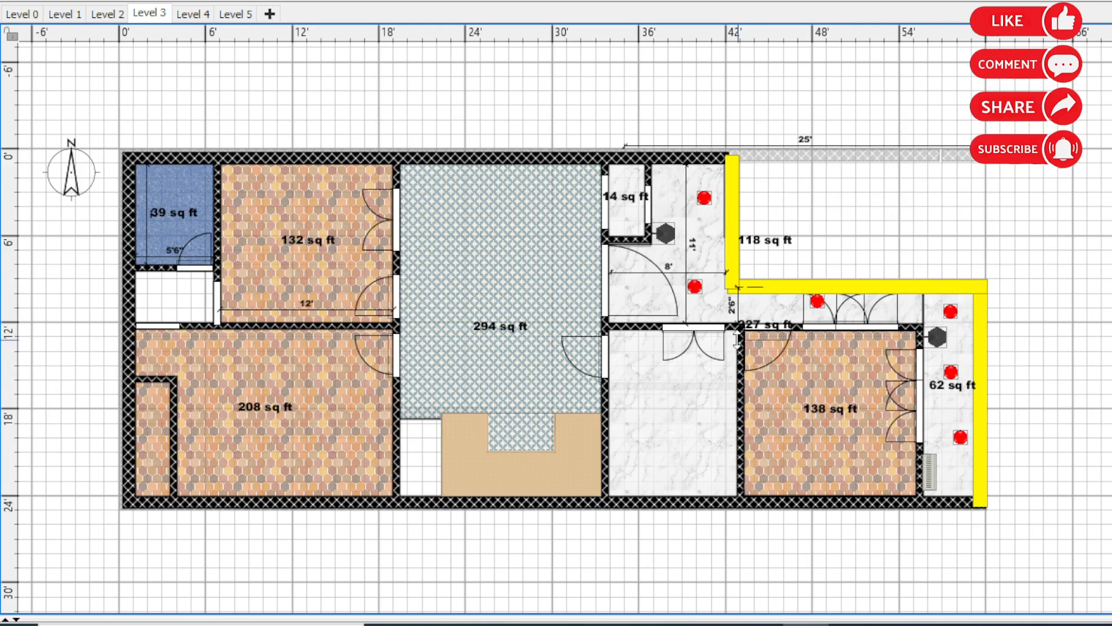
click(780, 335)
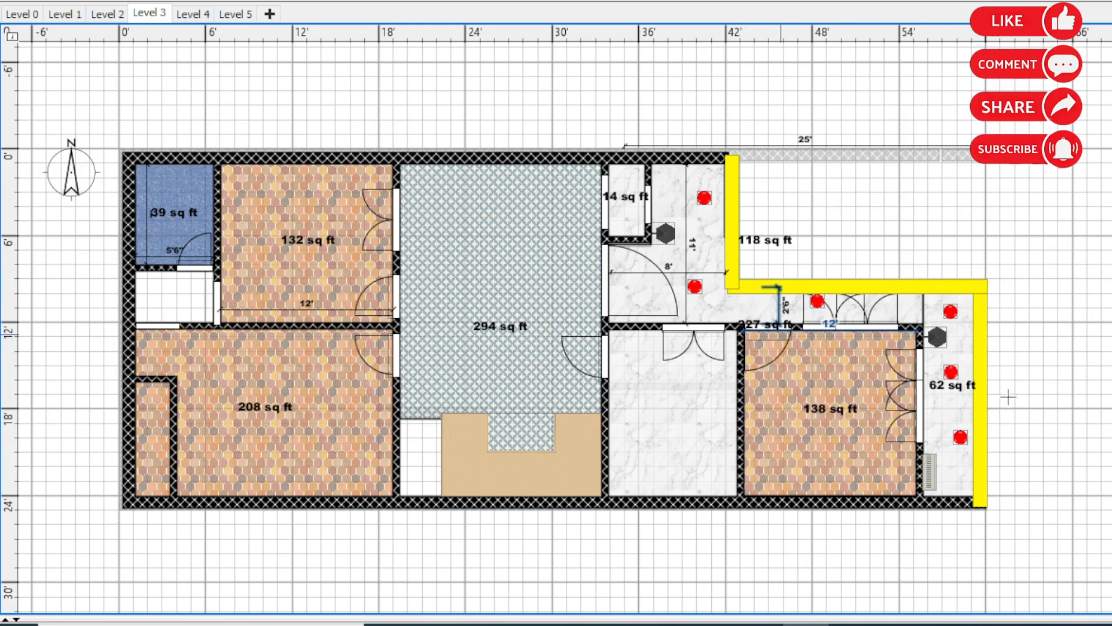
click(924, 444)
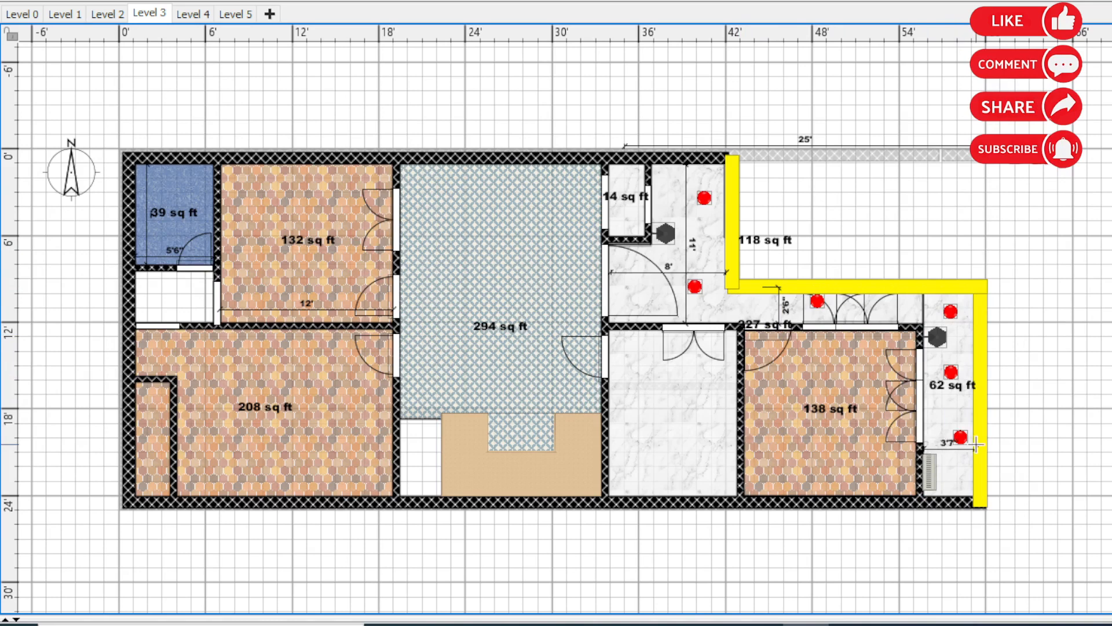
click(974, 444)
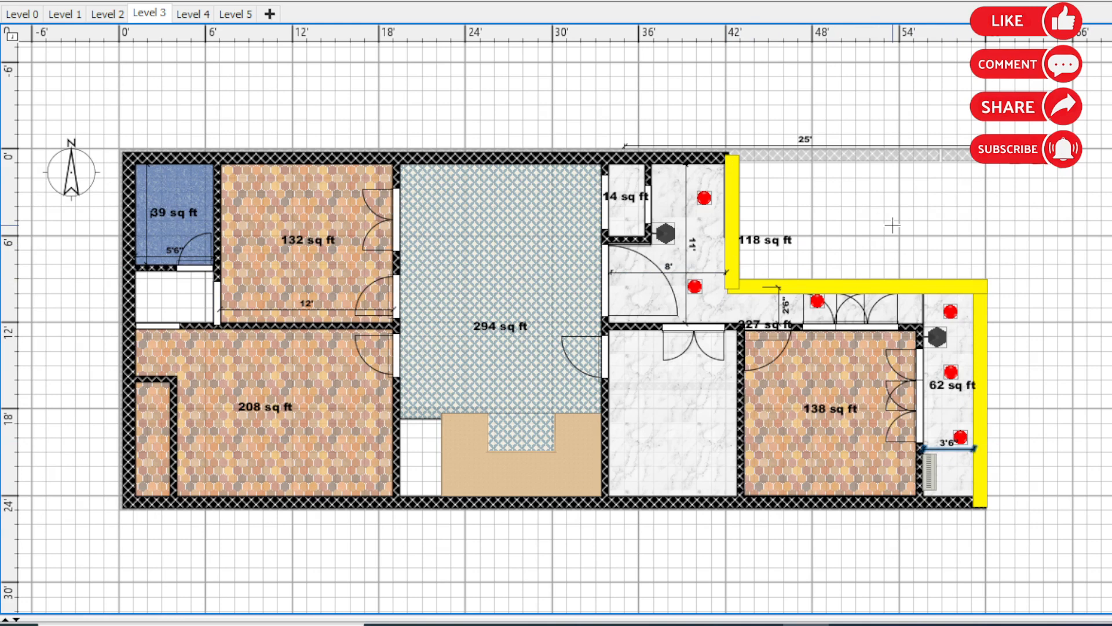
Step: Dimension the width and length of the closet in the southwest corner, placing both lines inside it
click(149, 495)
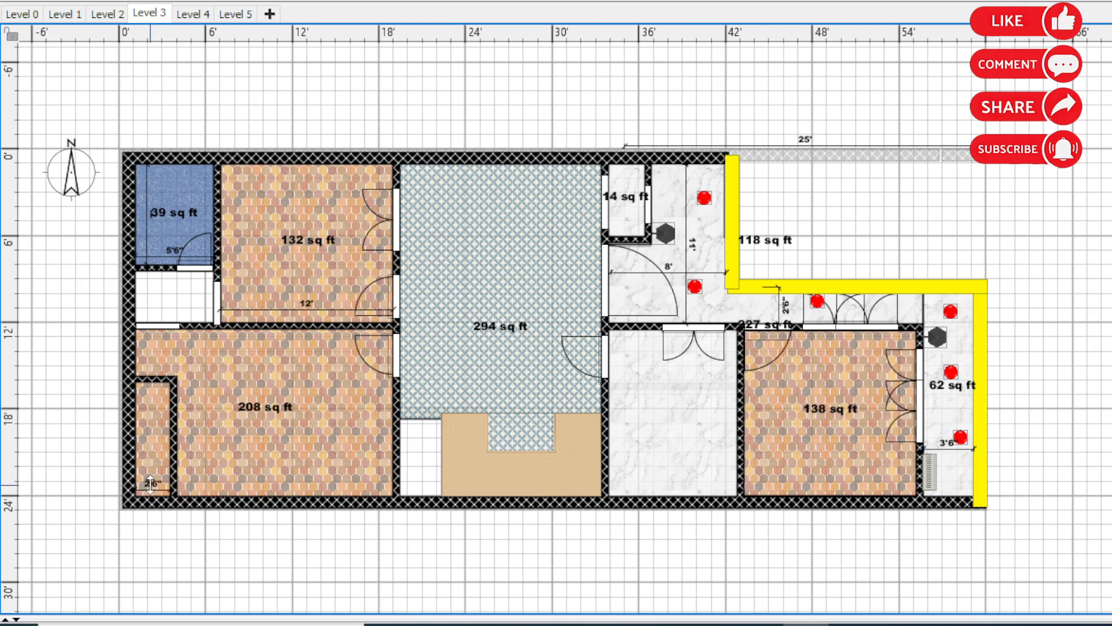
click(150, 482)
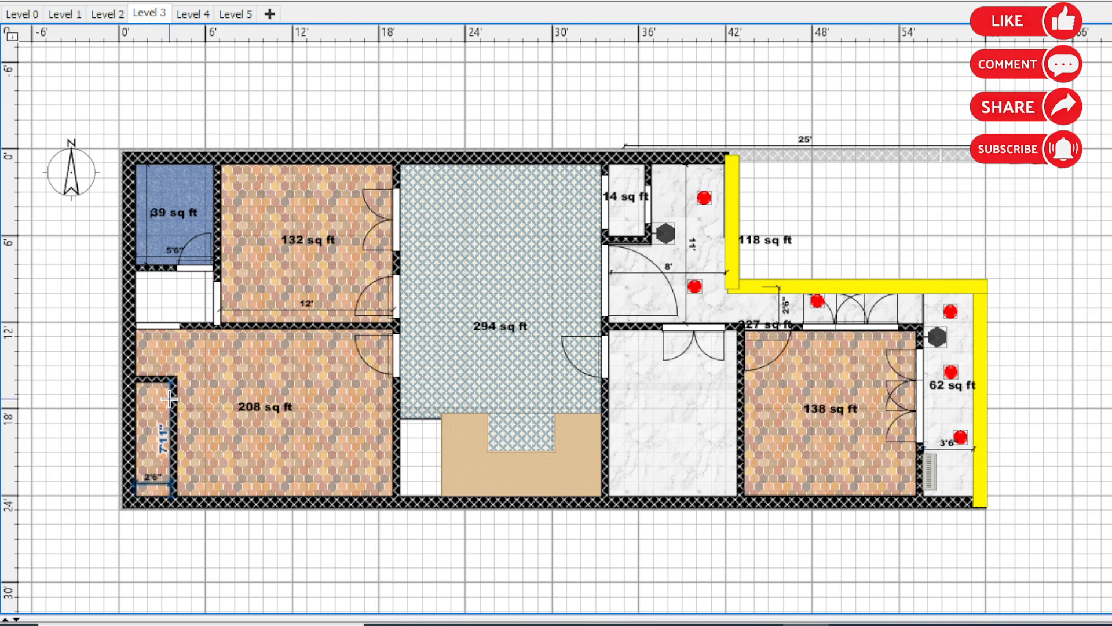
click(164, 396)
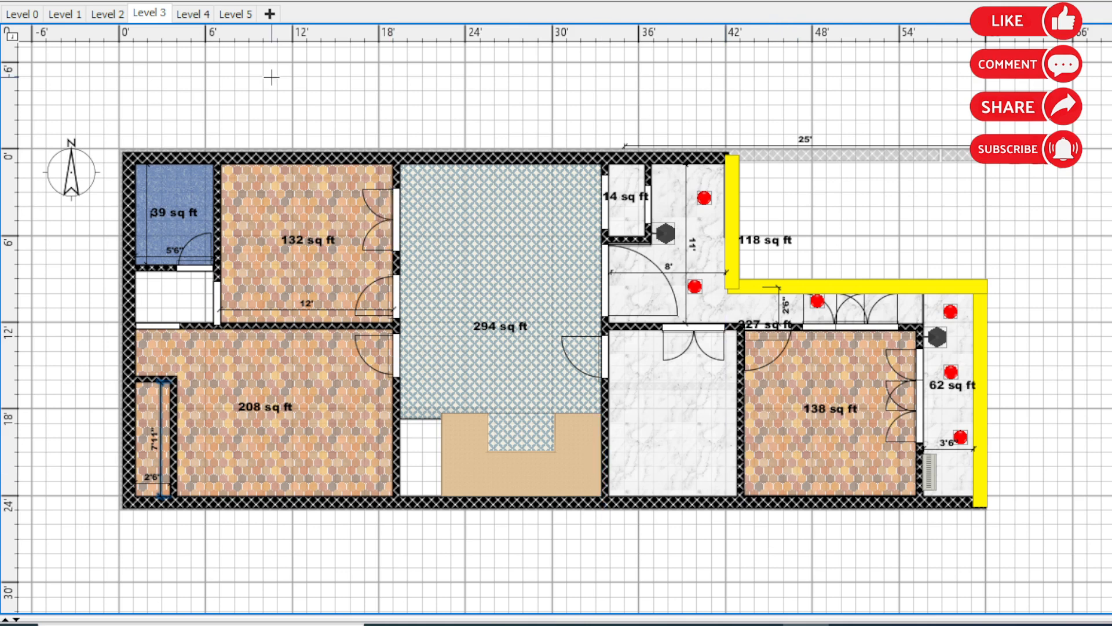
Step: Examine the Level 4 roof terrace plan and the Level 5 plan, comparing the two levels
click(188, 17)
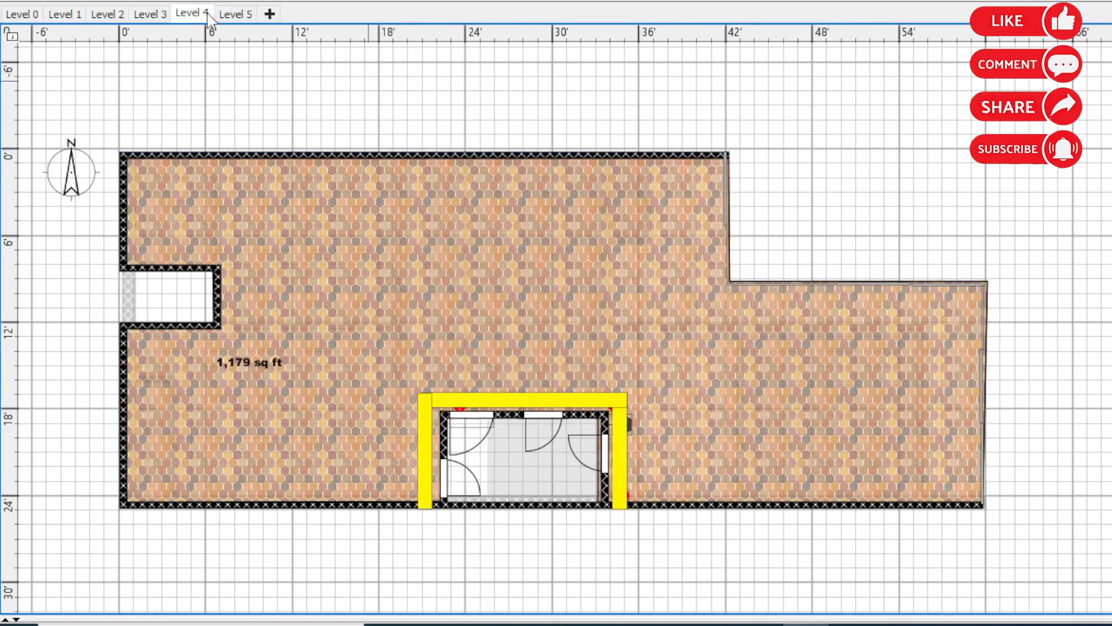
click(243, 16)
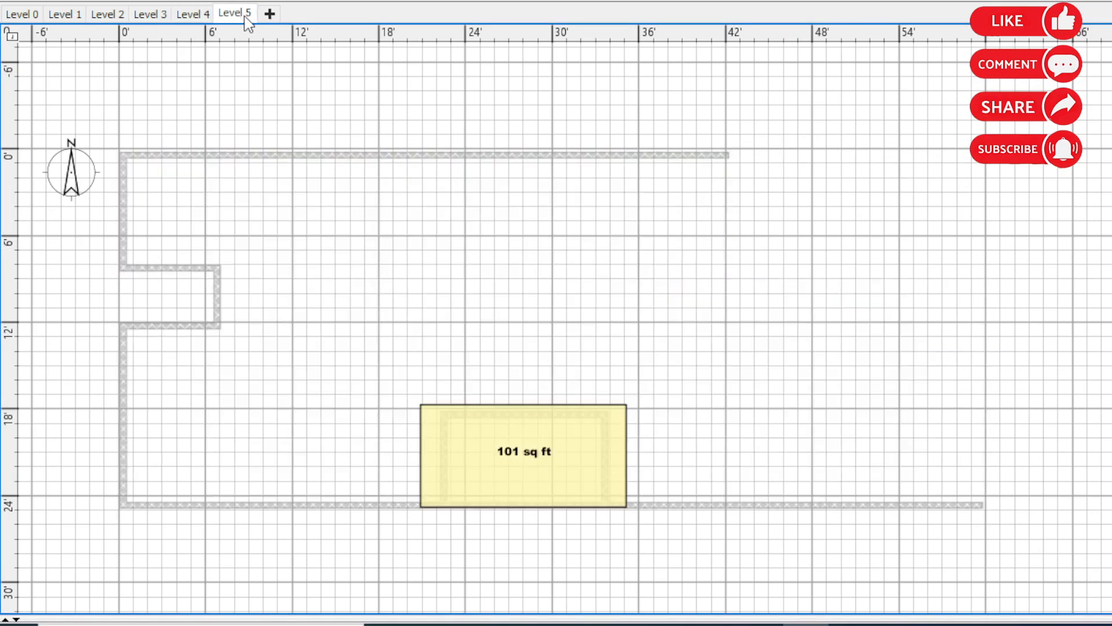
click(203, 16)
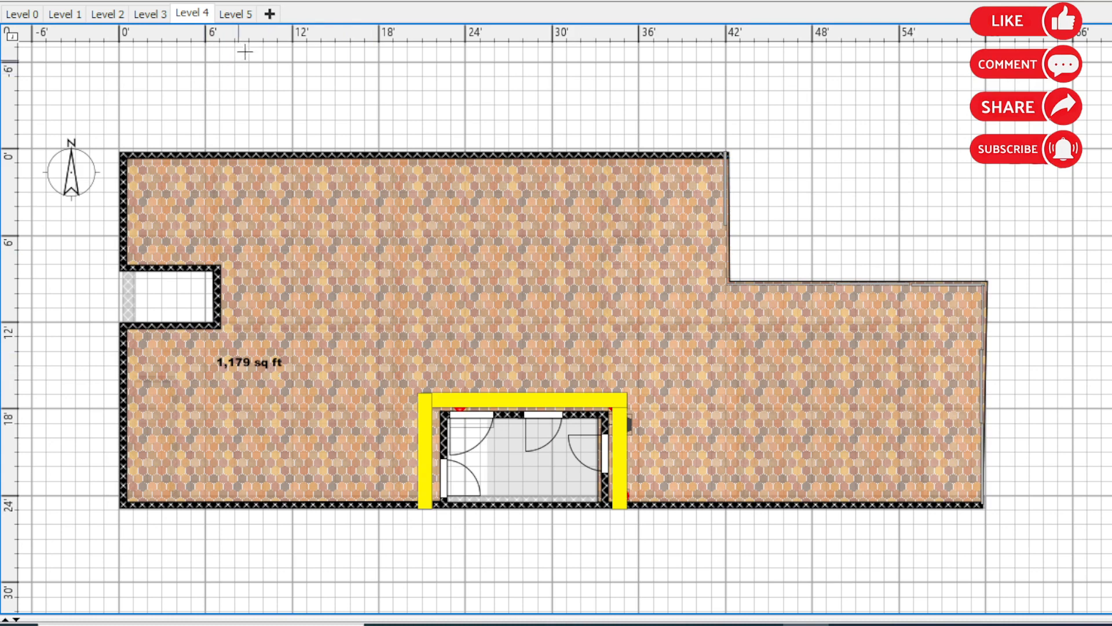
click(238, 13)
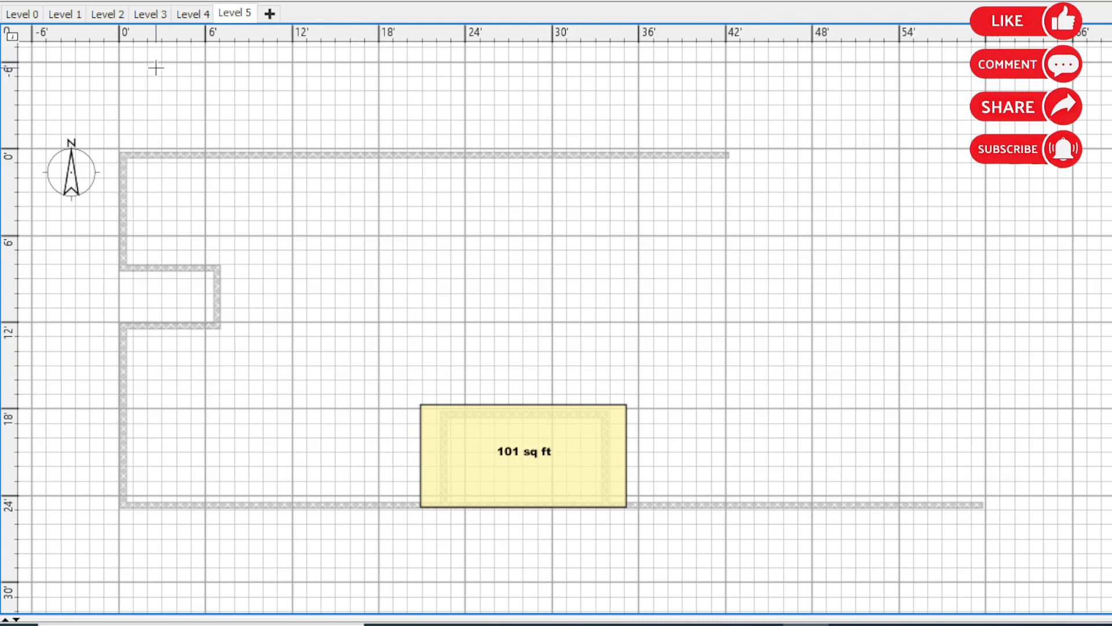
click(195, 13)
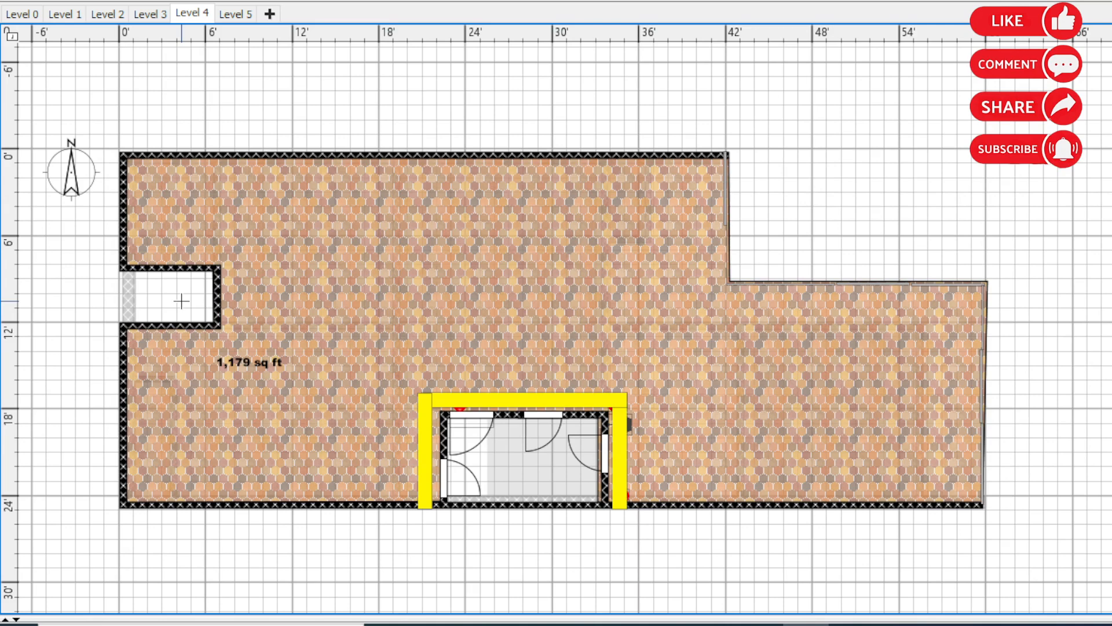
click(238, 14)
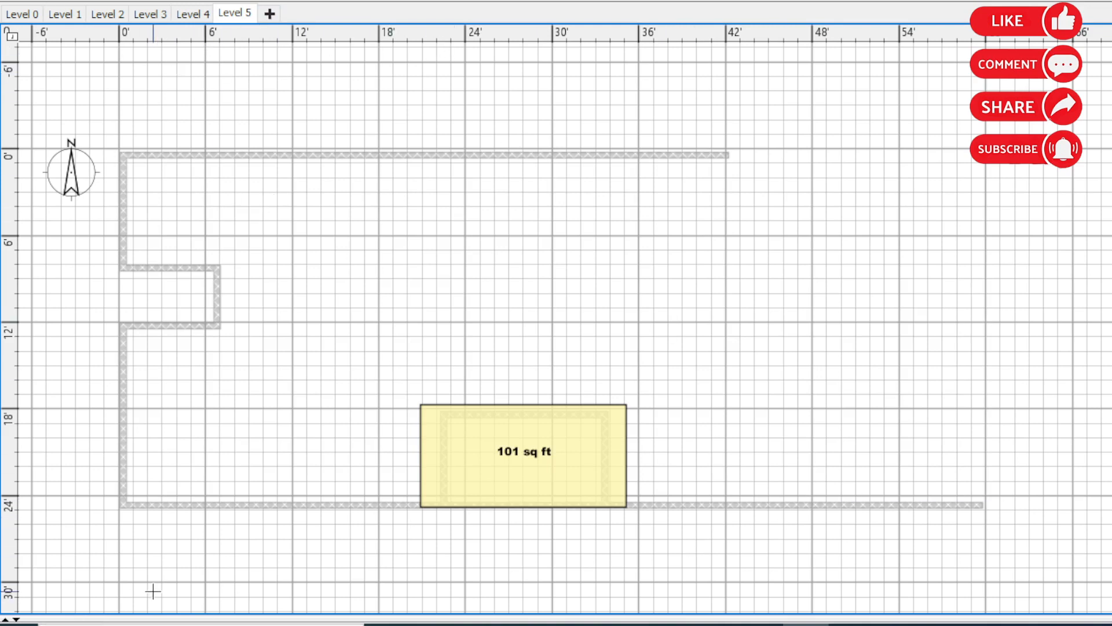
Step: On Level 2, dimension the width and length of the small room between the hall and the car porch at the north wall
click(102, 16)
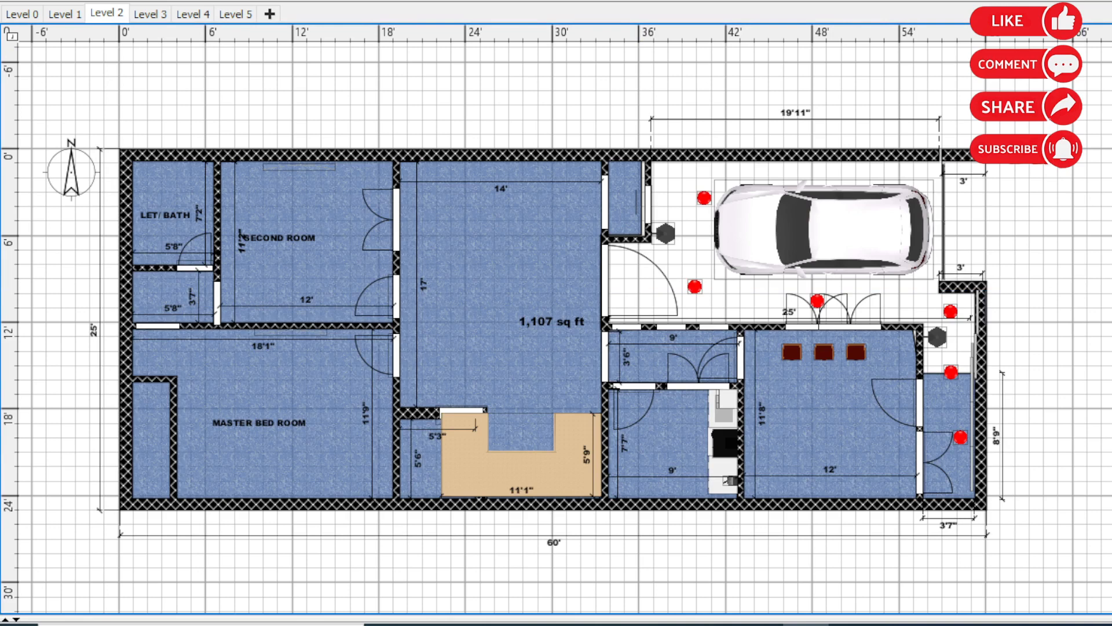
double_click(630, 237)
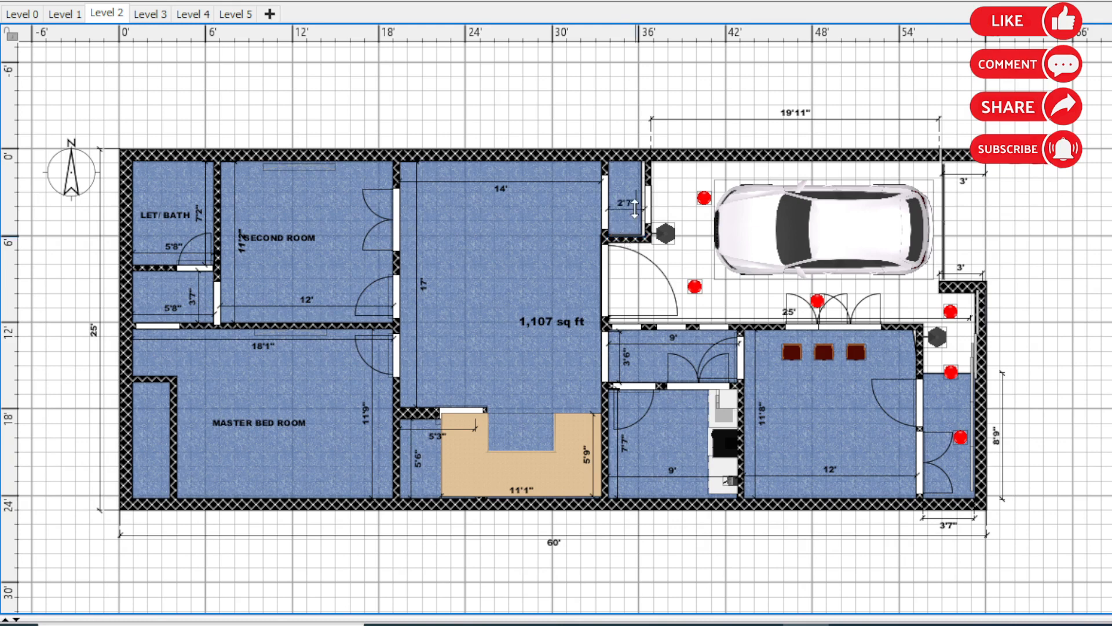
click(633, 232)
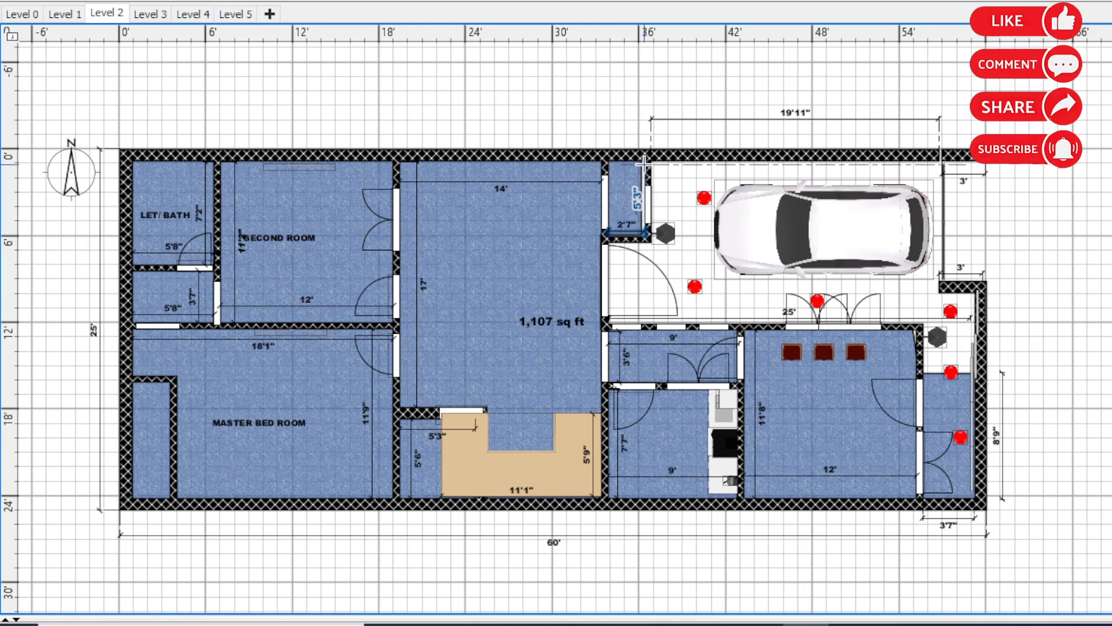
click(638, 165)
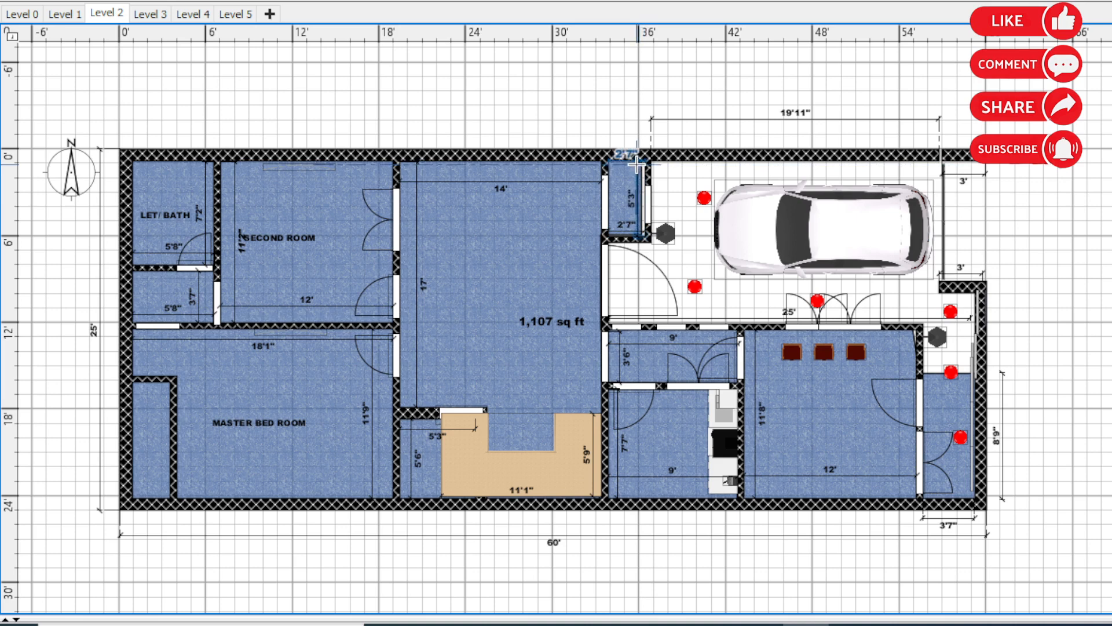